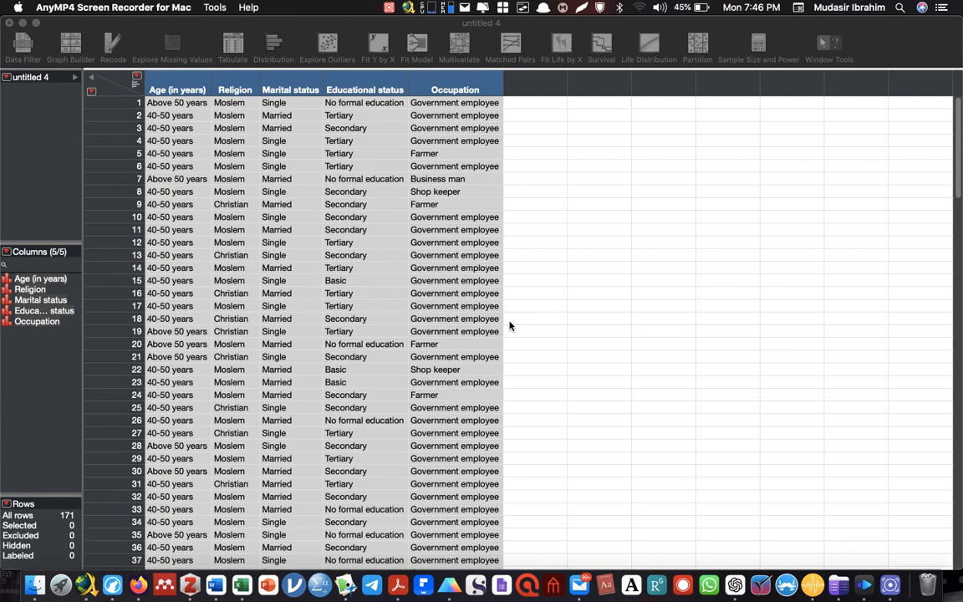
pyautogui.click(250, 25)
pyautogui.click(436, 114)
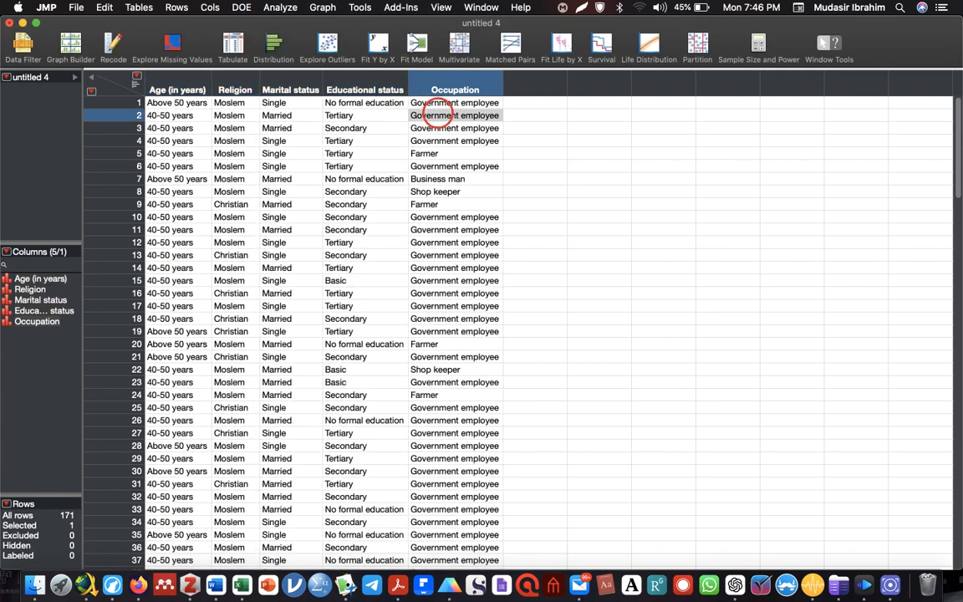
pyautogui.moveTo(455, 90); pyautogui.dragTo(175, 90)
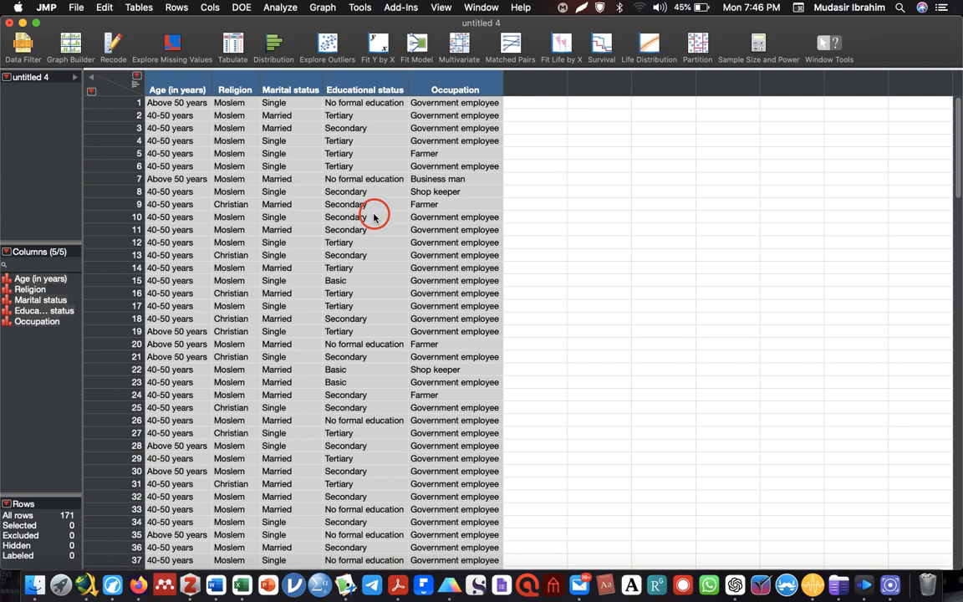
pyautogui.doubleClick(462, 118)
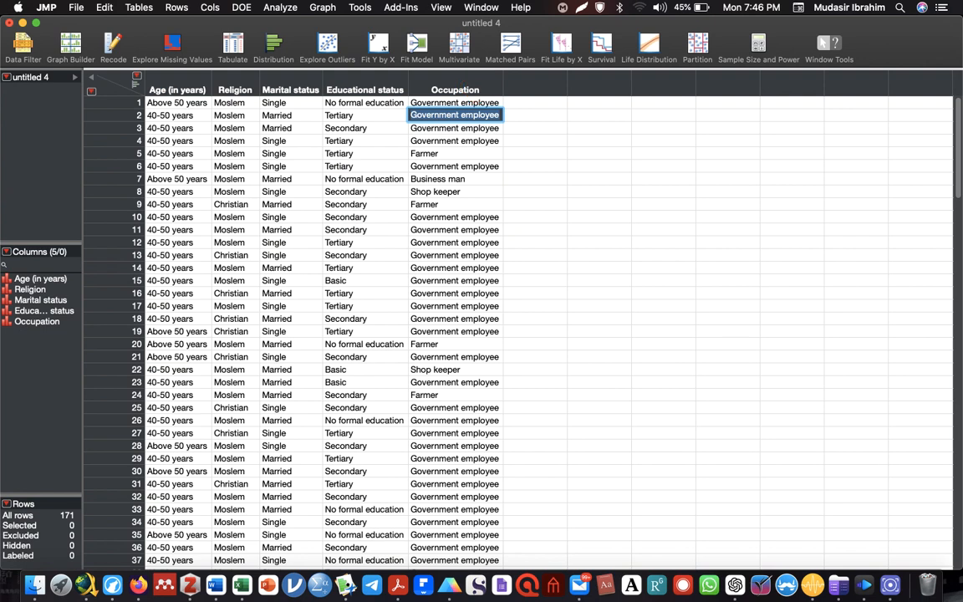
pyautogui.moveTo(468, 89); pyautogui.dragTo(174, 67)
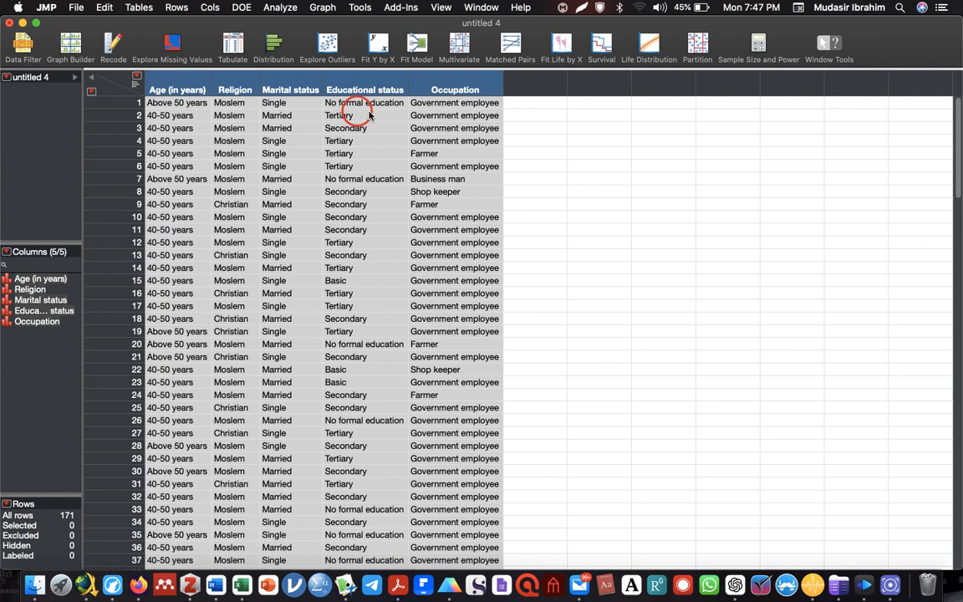
pyautogui.click(444, 127)
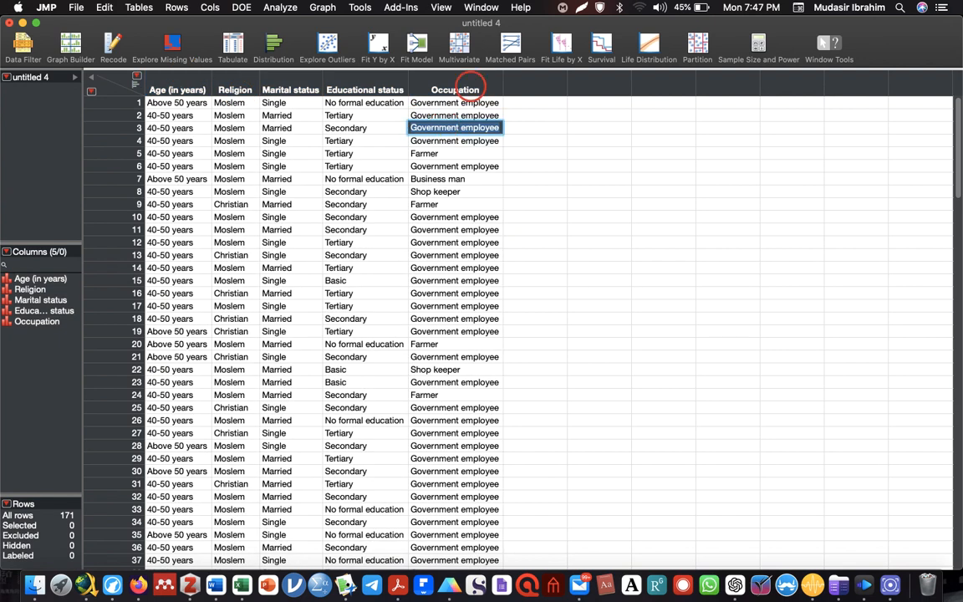
pyautogui.click(455, 90)
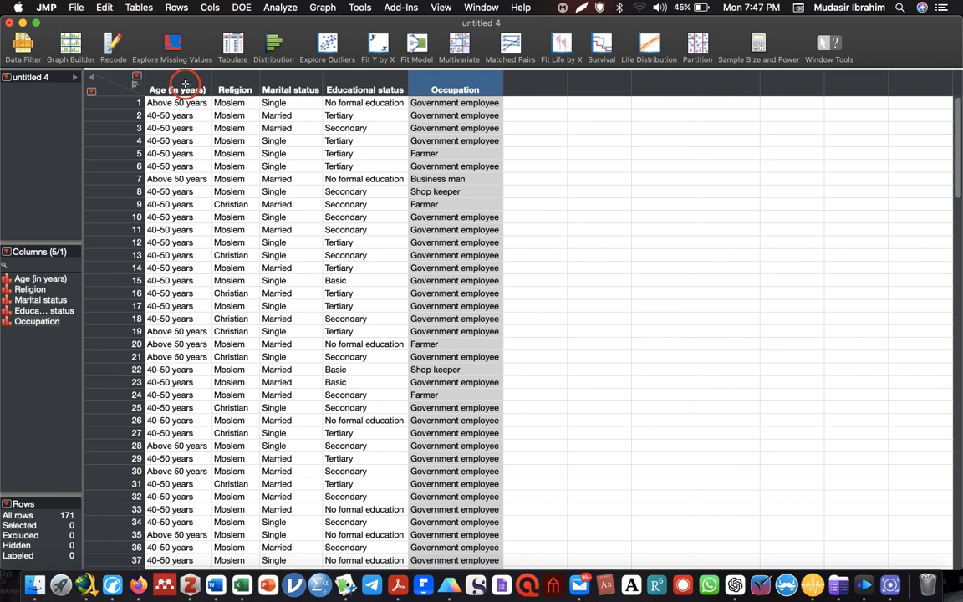
# Select all five columns from Age (in years) to Occupation and place them as rows in a Tabulate table
pyautogui.moveTo(185, 86); pyautogui.dragTo(456, 89)
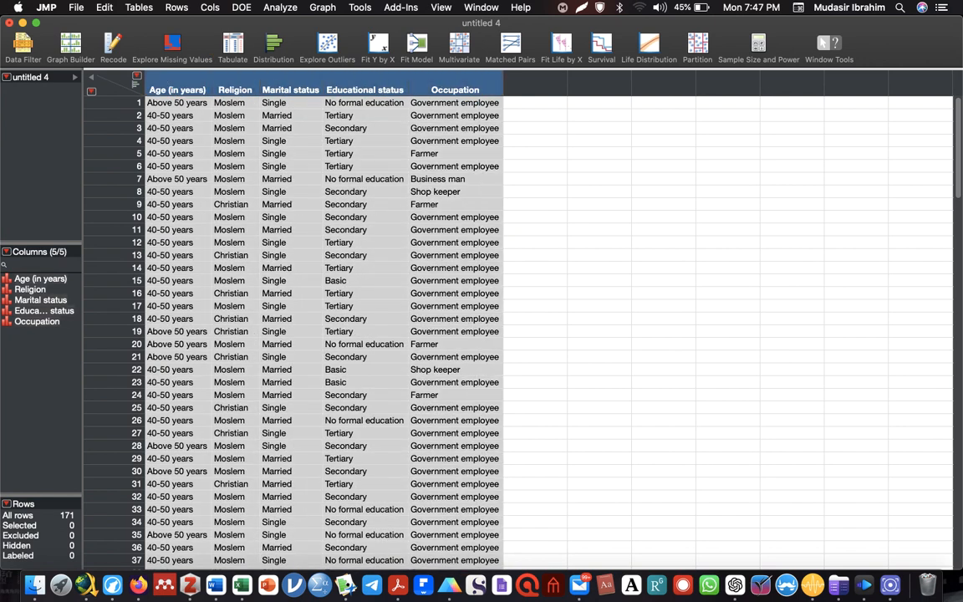
pyautogui.rightClick(426, 88)
pyautogui.click(280, 9)
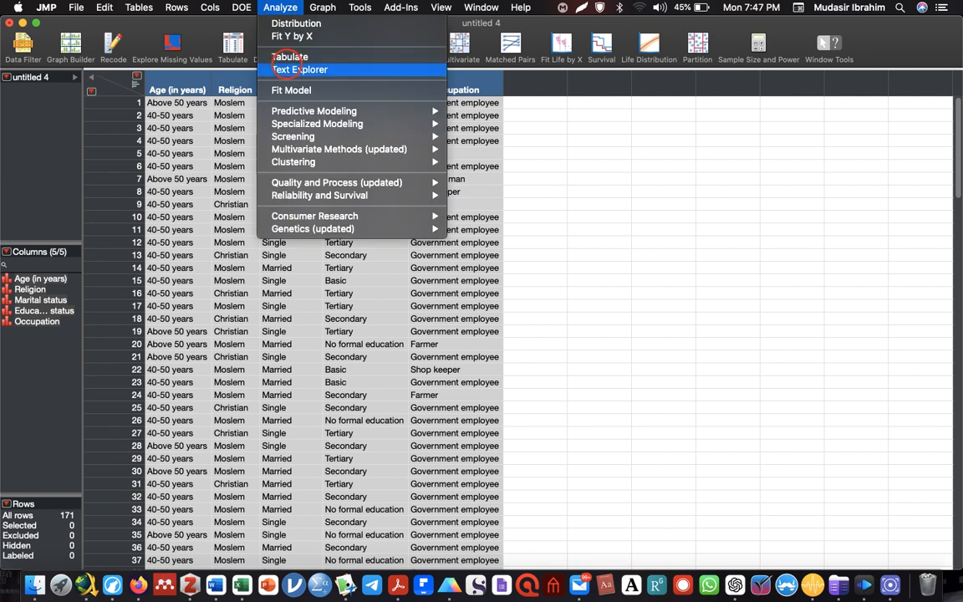
pyautogui.click(289, 59)
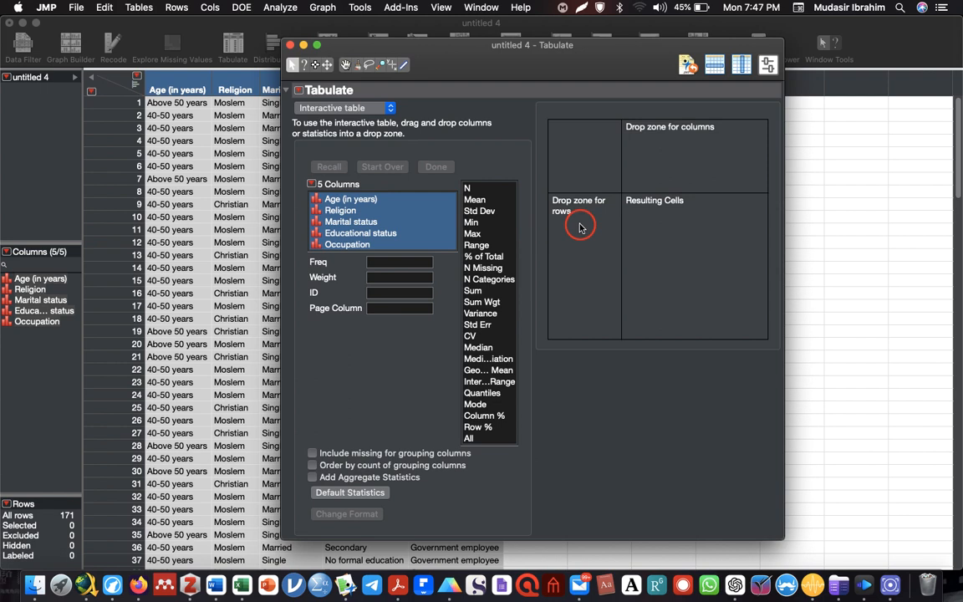
pyautogui.moveTo(580, 226); pyautogui.dragTo(583, 222)
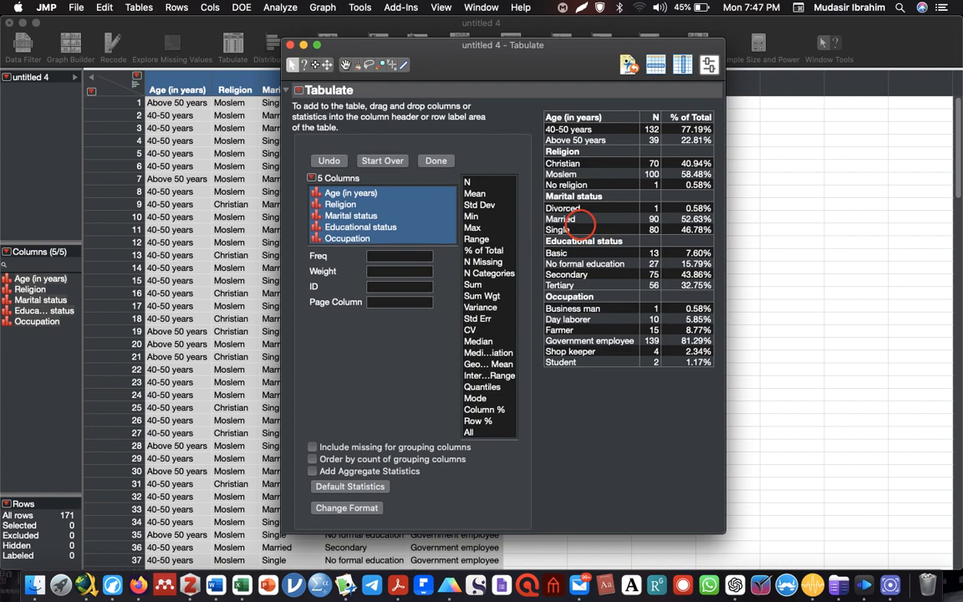
# Narrow the category label column of the tabulated summary and copy the table
pyautogui.hotkey('ctrl', 'alt', 'Return')
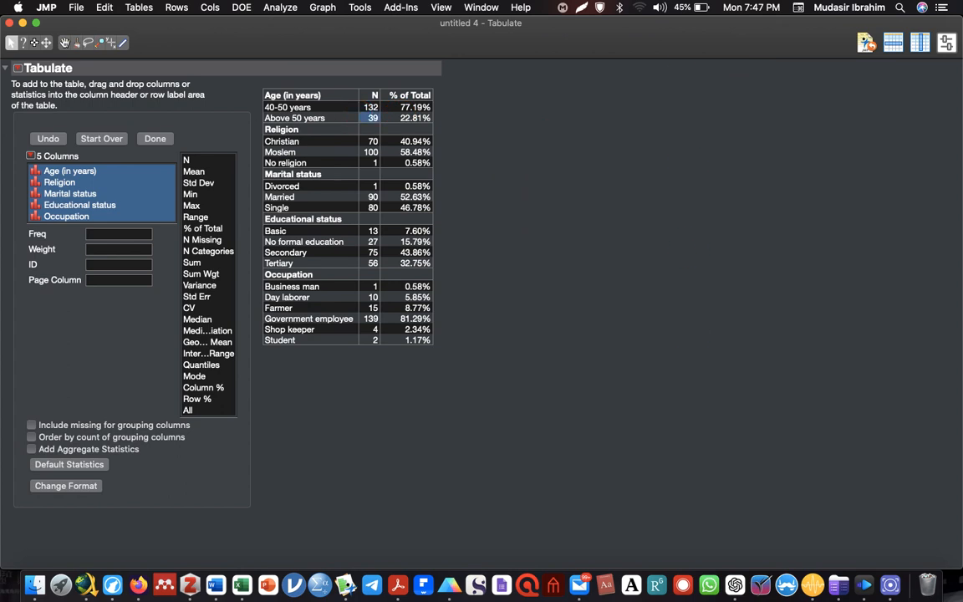
pyautogui.click(368, 117)
pyautogui.moveTo(360, 95); pyautogui.dragTo(336, 111)
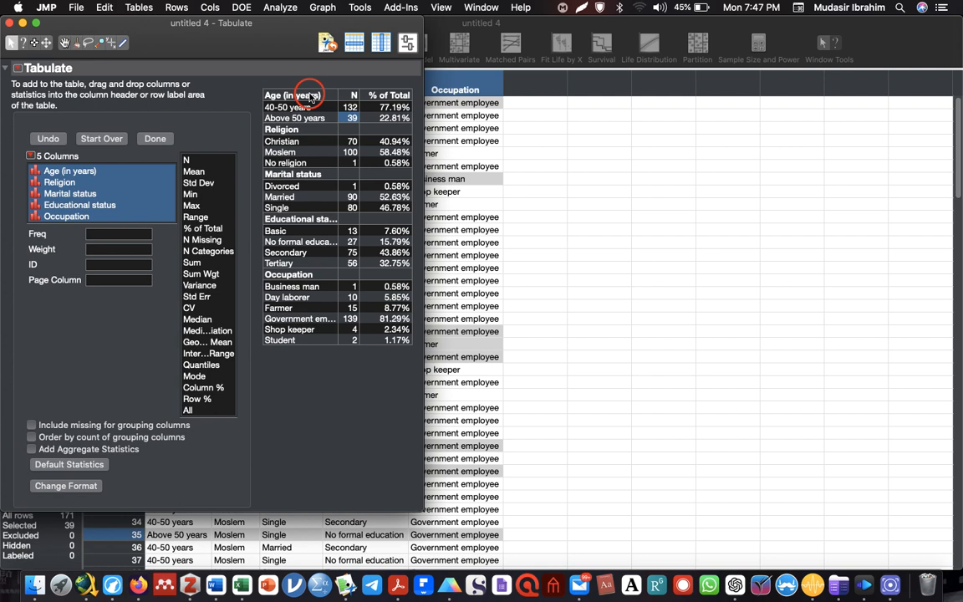
pyautogui.click(310, 95)
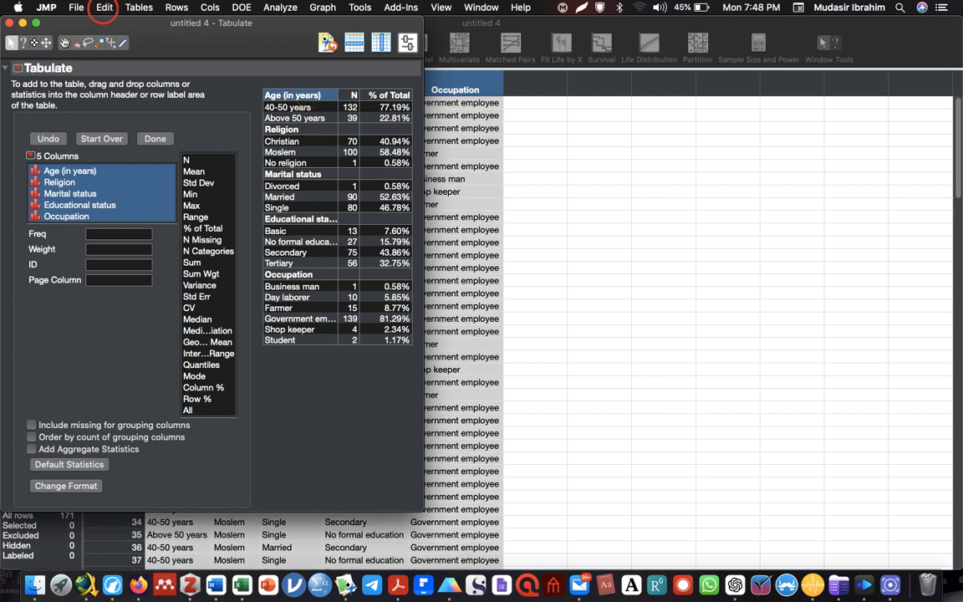
pyautogui.click(104, 9)
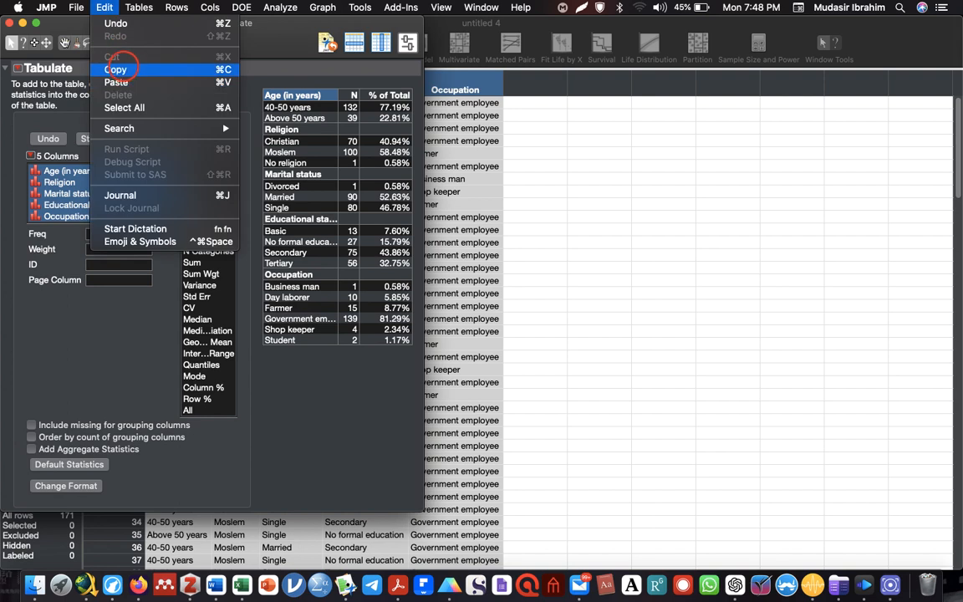
pyautogui.click(115, 68)
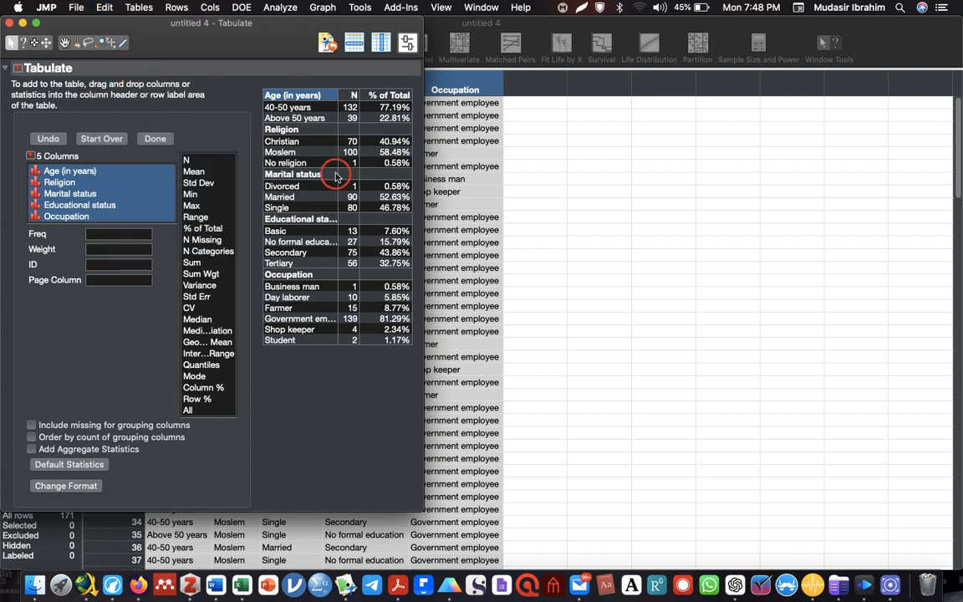
# Switch to Microsoft Word, create a blank document and add the bold heading "Sociodemographic Information" followed by empty lines
pyautogui.click(216, 584)
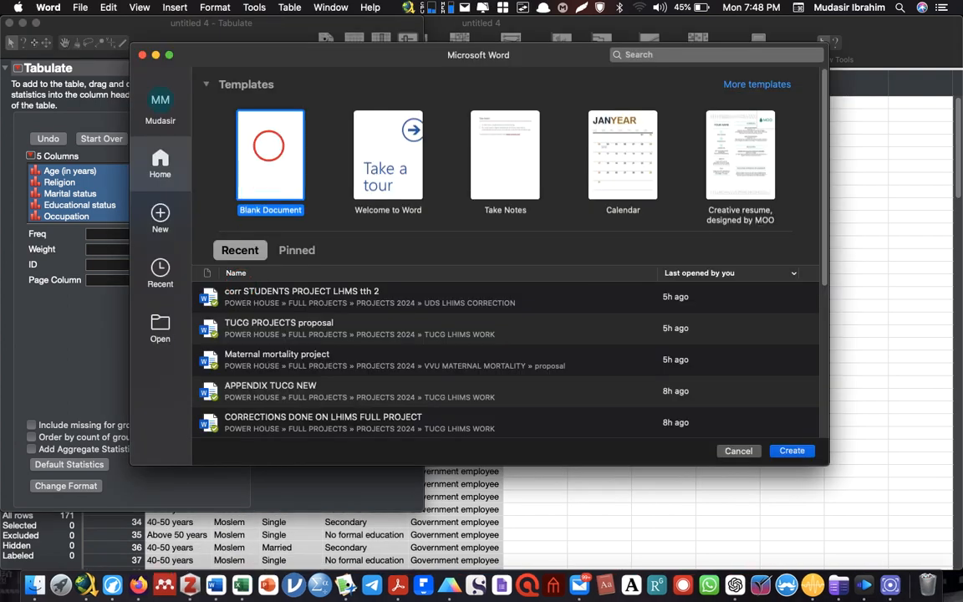
pyautogui.doubleClick(268, 145)
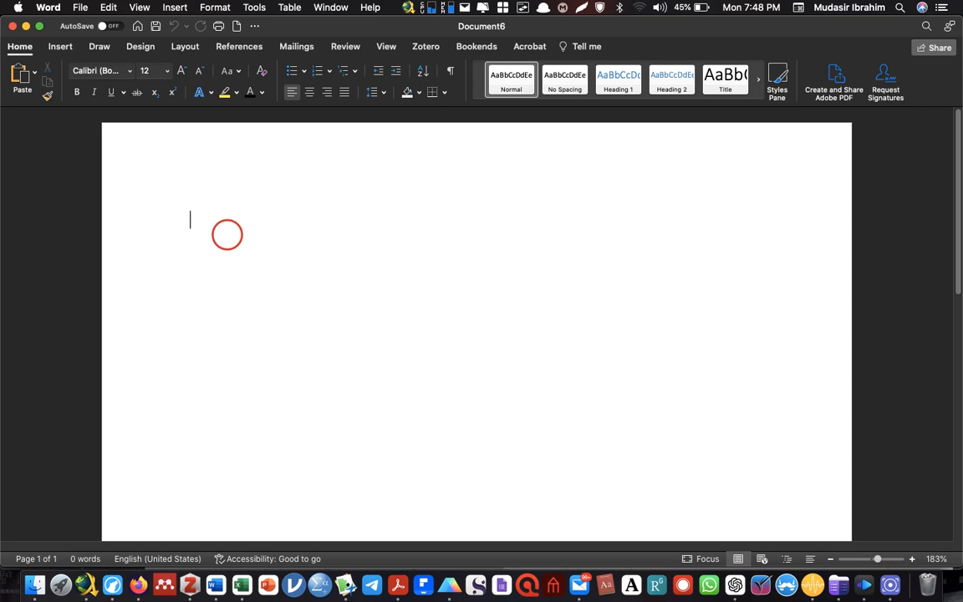
pyautogui.press('super+b')
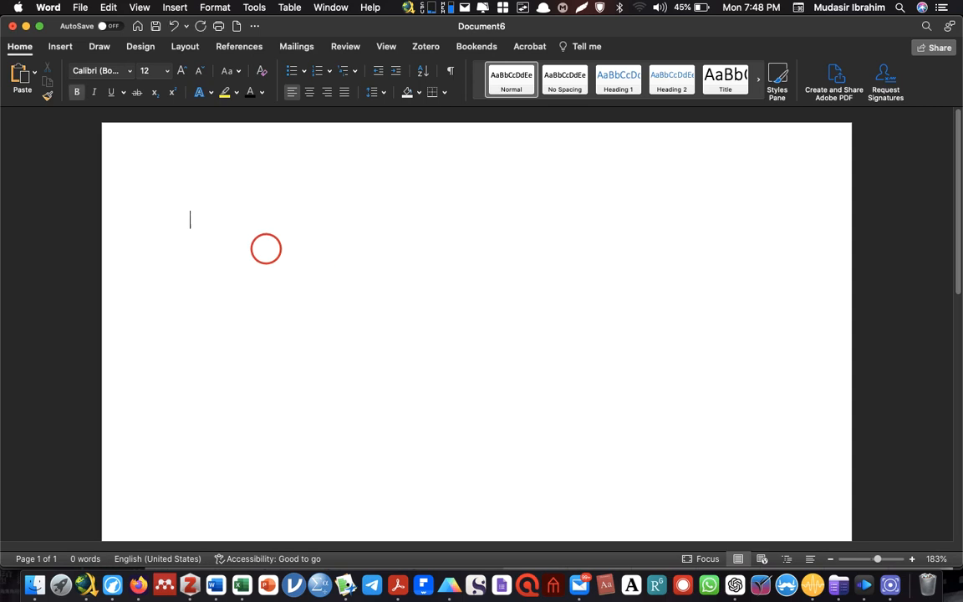
pyautogui.write('Sociodemograph')
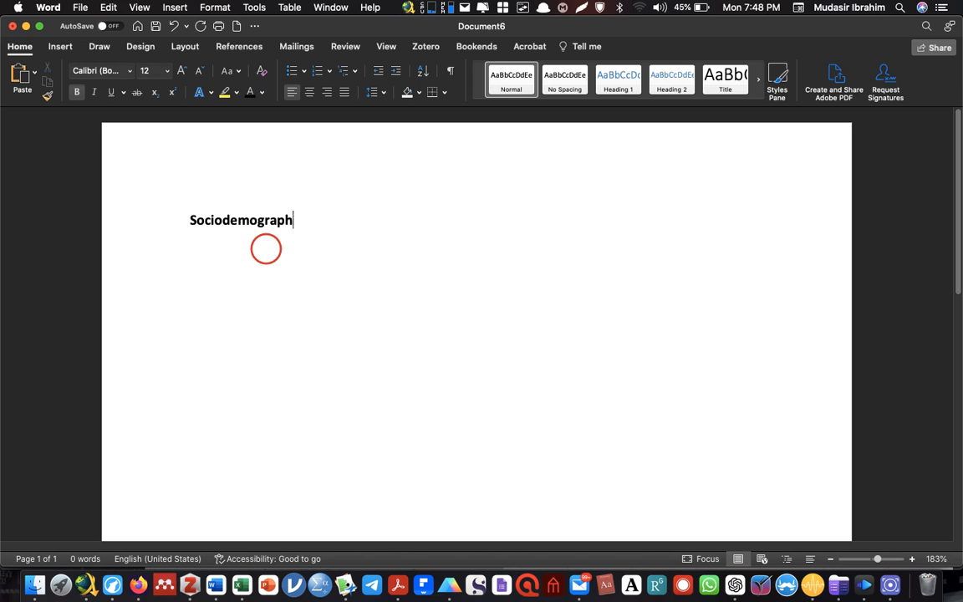
pyautogui.write('ic Information')
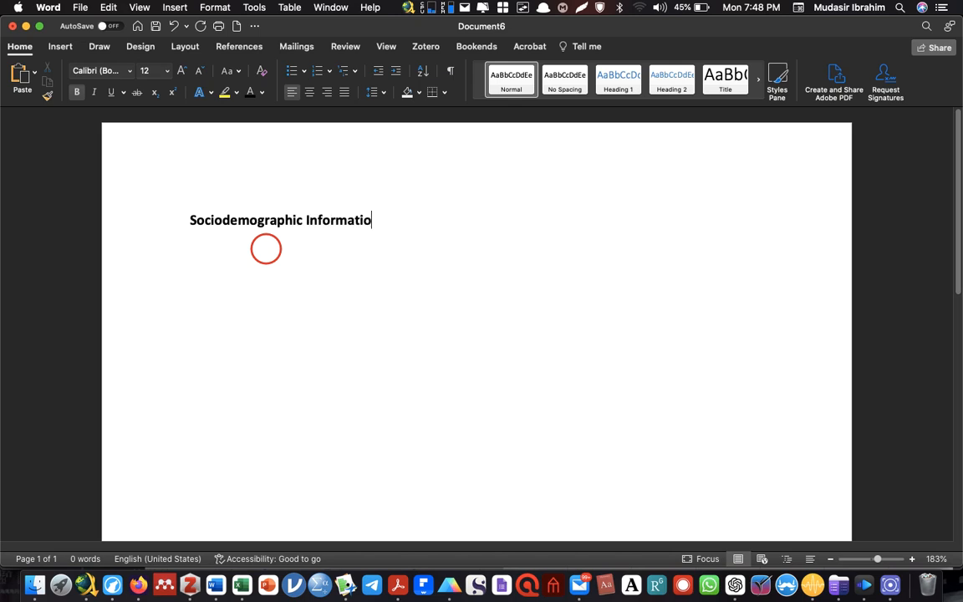
pyautogui.press('Return')
pyautogui.press('Return')
pyautogui.press('Return')
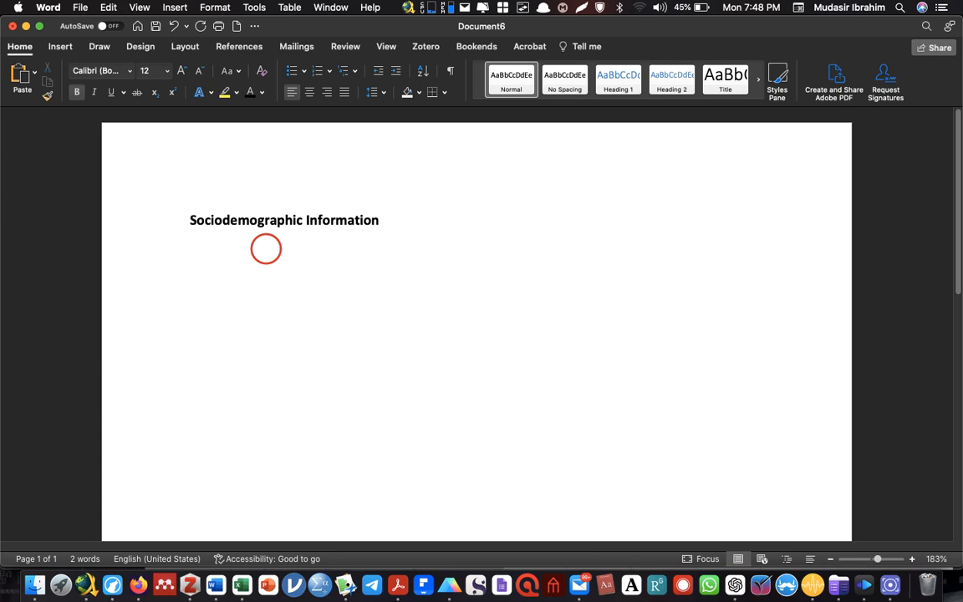
# Turn off bold and paste the copied summary table below the heading
pyautogui.press('super+b')
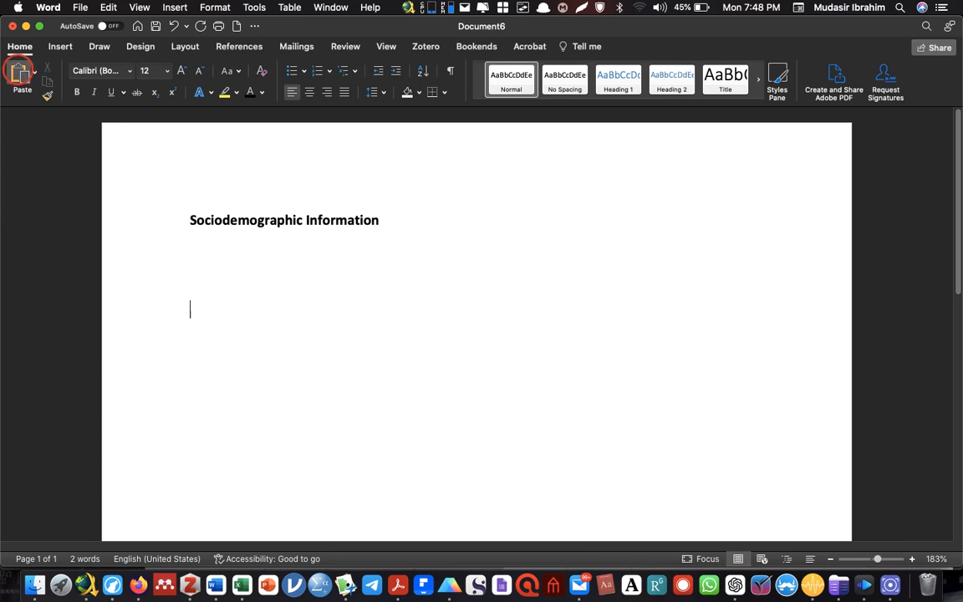
pyautogui.click(20, 73)
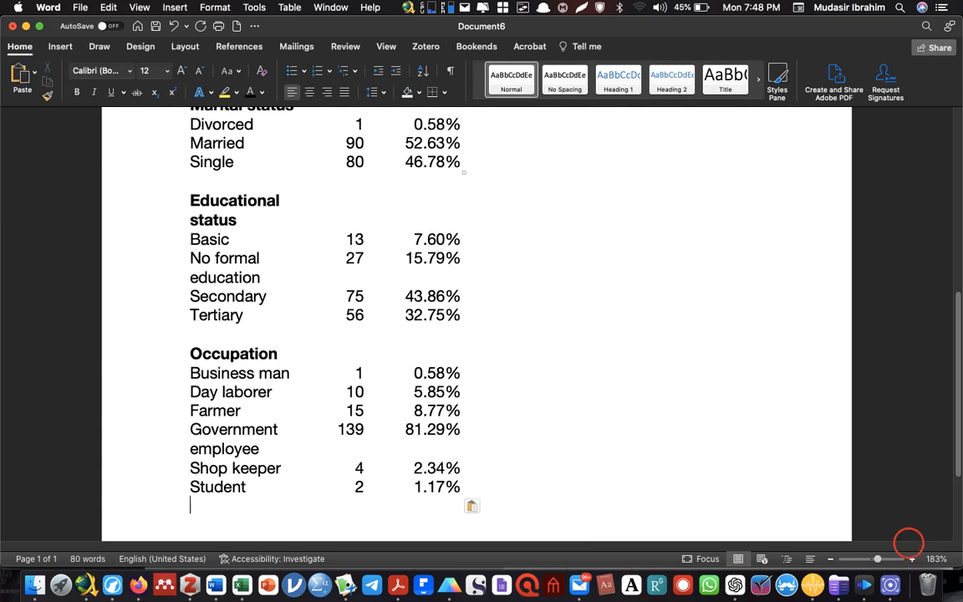
pyautogui.moveTo(878, 559); pyautogui.dragTo(870, 559)
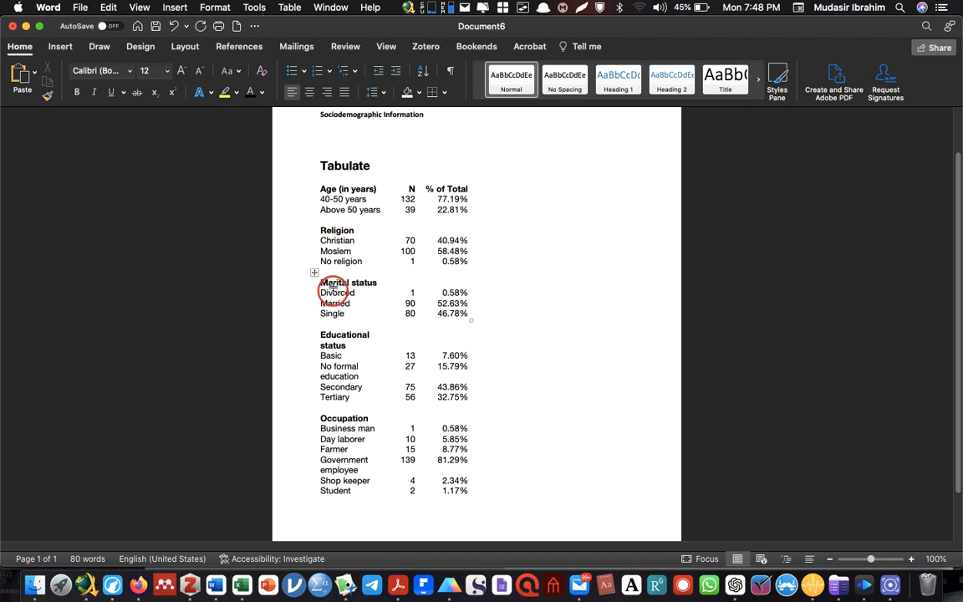
# Delete the blank lines separating the Age, Religion, Marital status, Educational status and Occupation sections so they form one table
pyautogui.click(337, 219)
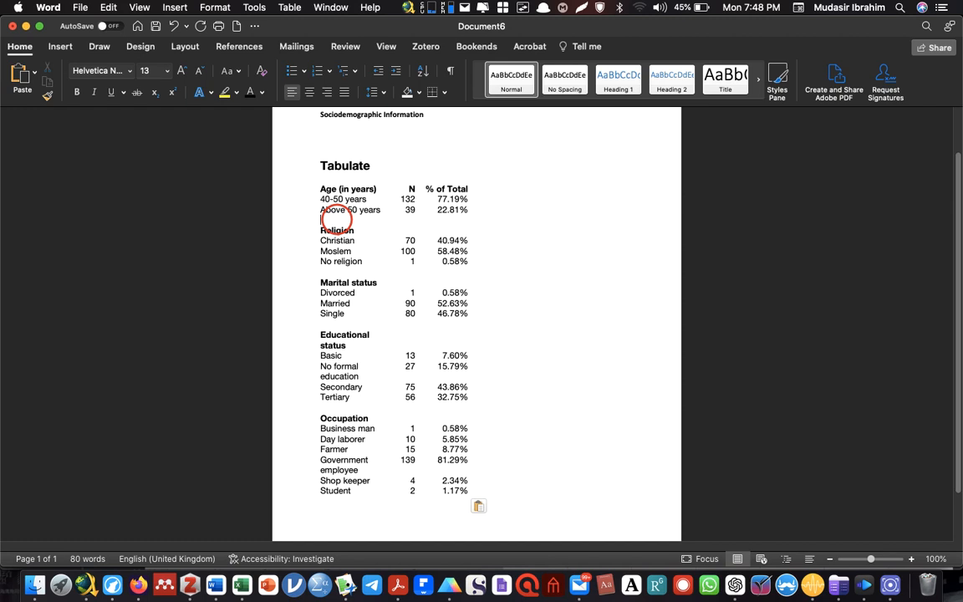
pyautogui.press('BackSpace')
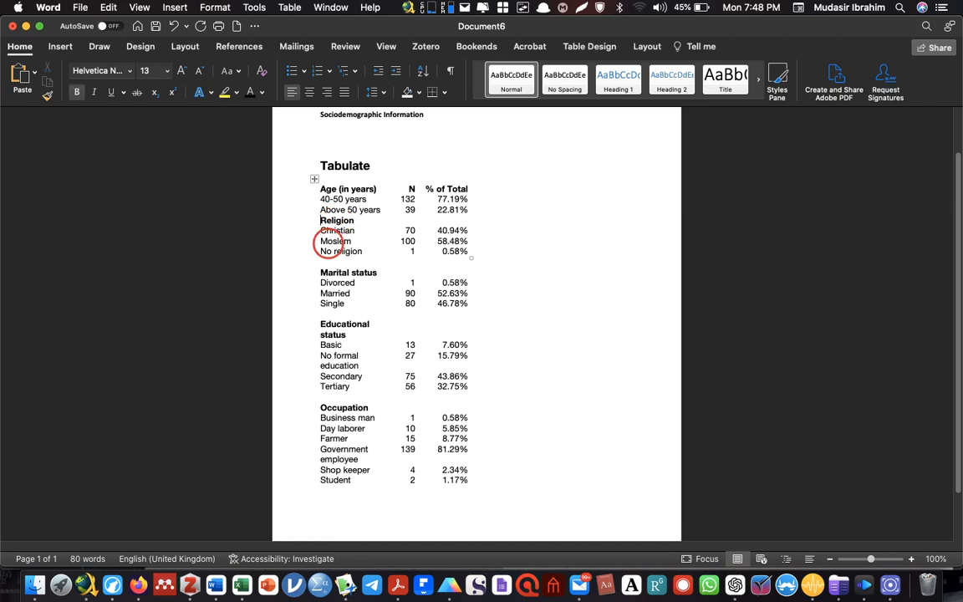
pyautogui.click(333, 260)
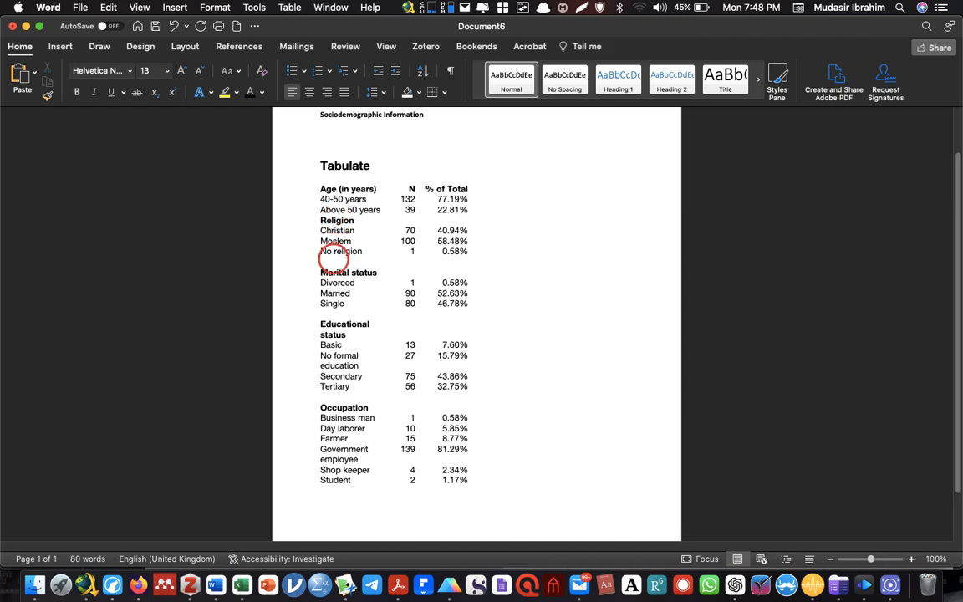
pyautogui.press('BackSpace')
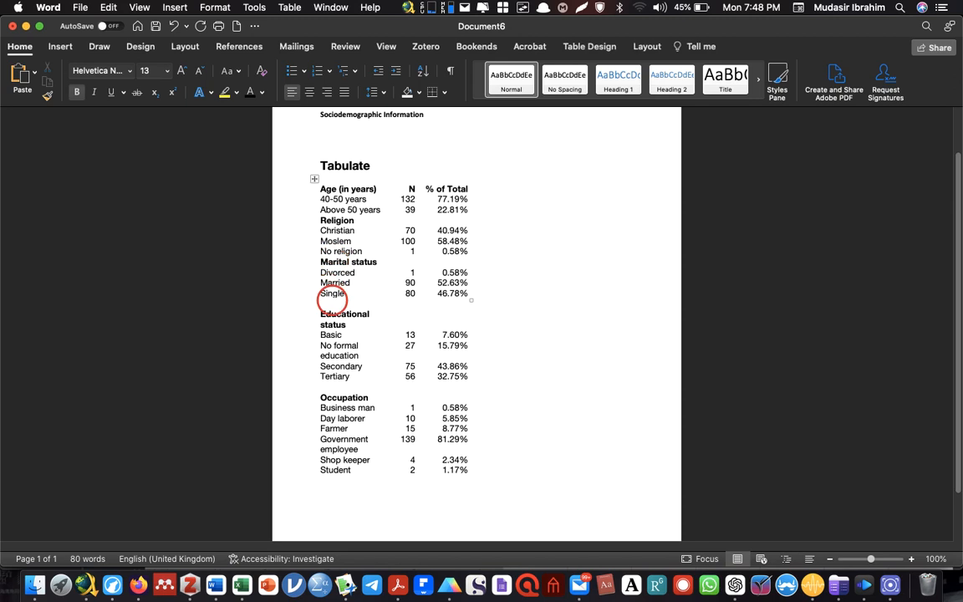
pyautogui.click(332, 302)
pyautogui.press('BackSpace')
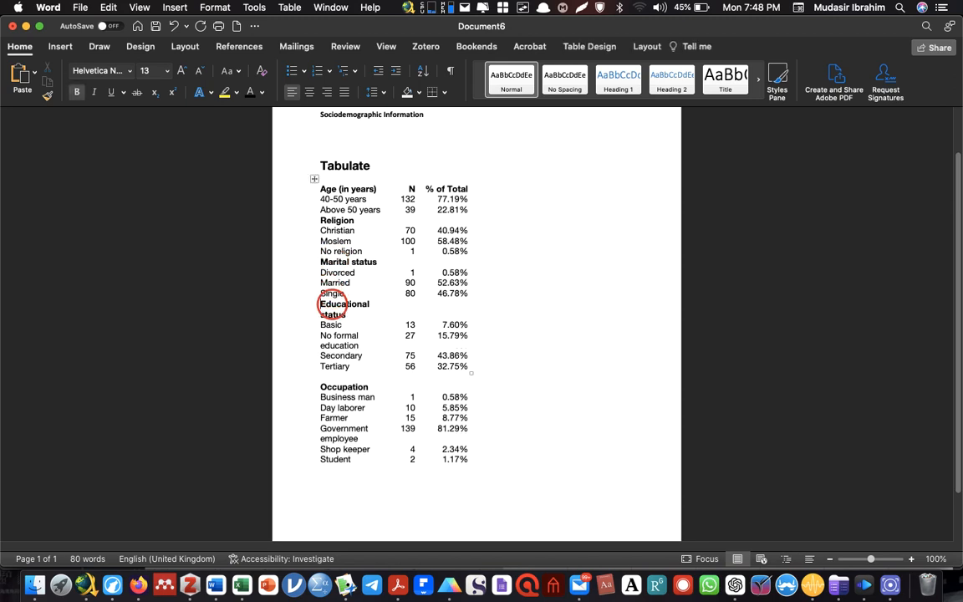
pyautogui.click(331, 376)
pyautogui.press('BackSpace')
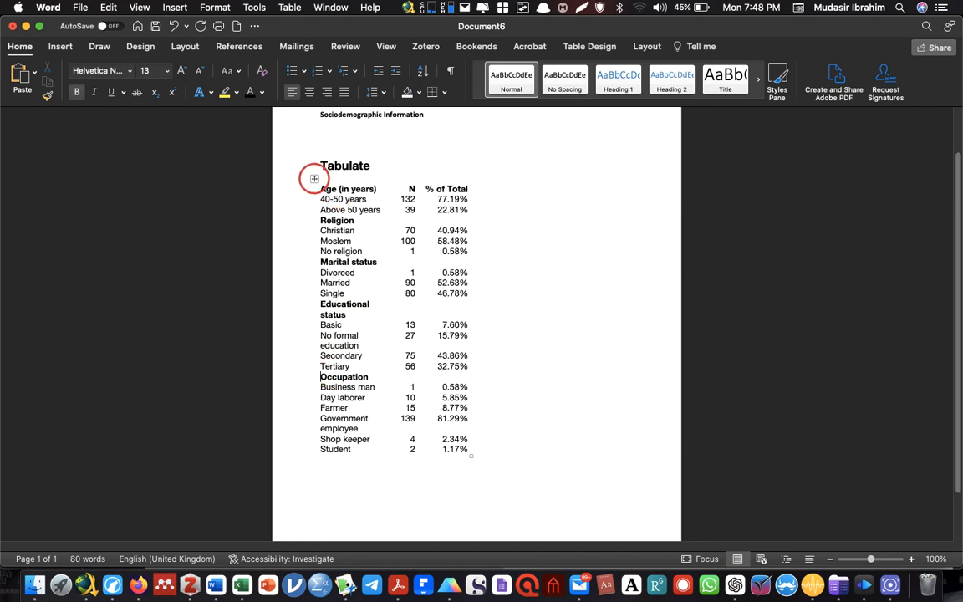
# Apply all borders to the entire pasted table
pyautogui.click(314, 178)
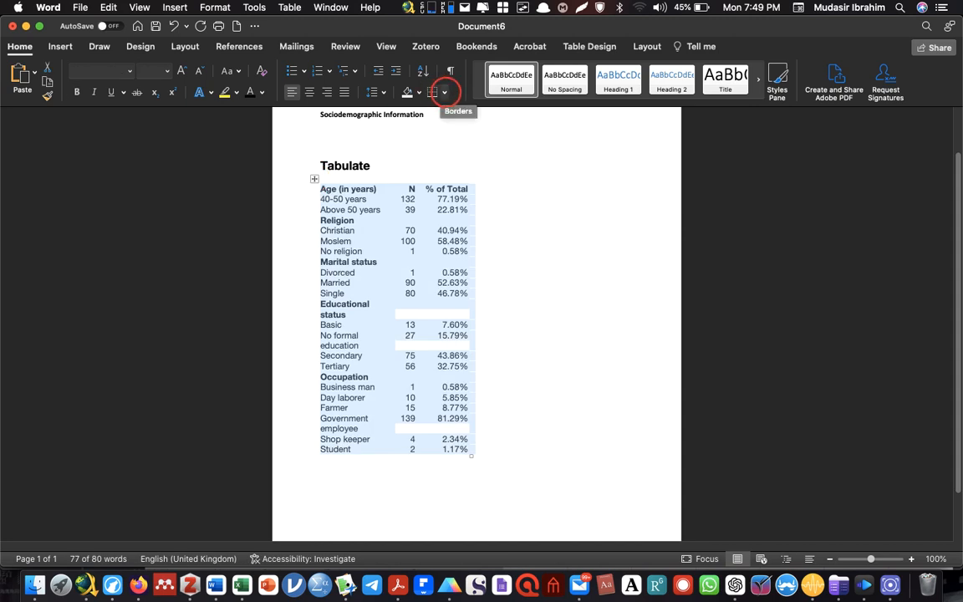
pyautogui.click(445, 92)
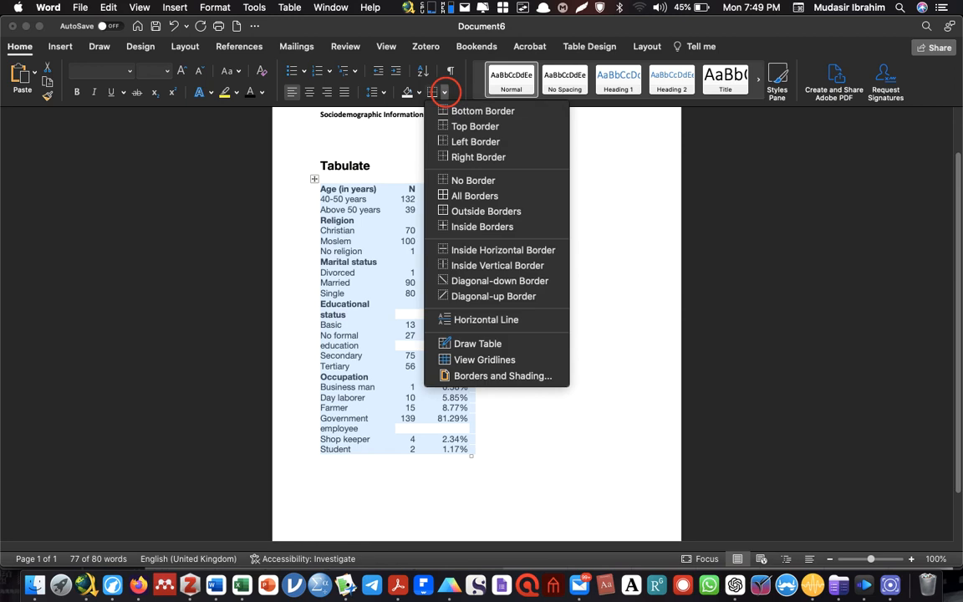
pyautogui.click(462, 195)
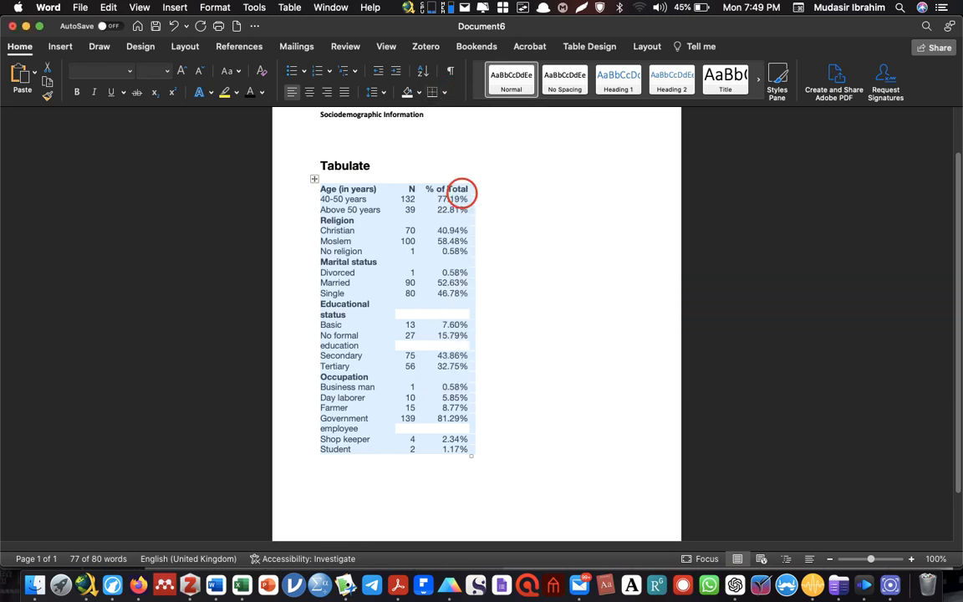
# Set the entire table's font to Times New Roman at size 12
pyautogui.click(101, 72)
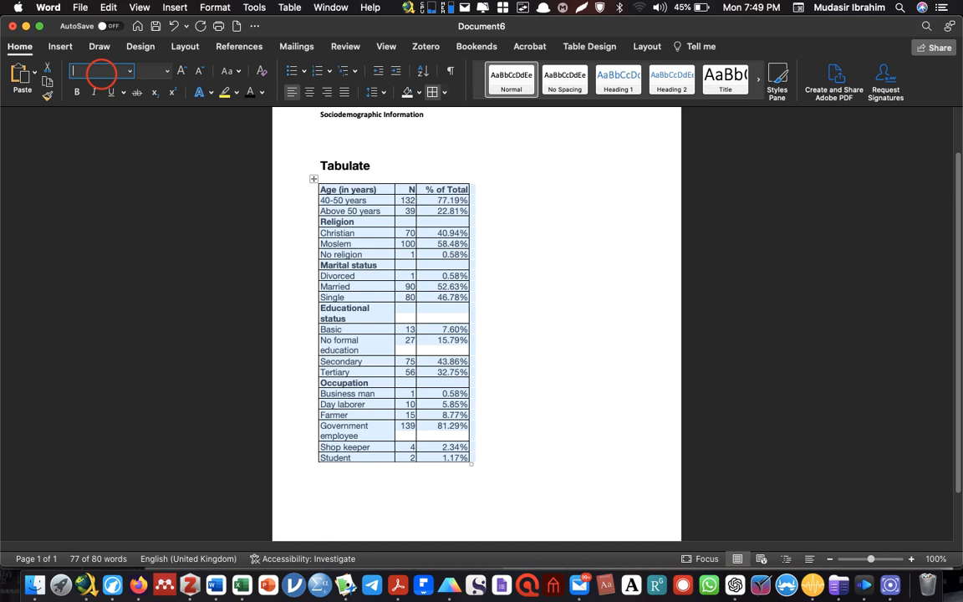
pyautogui.write('Times')
pyautogui.press('Return')
pyautogui.click(146, 71)
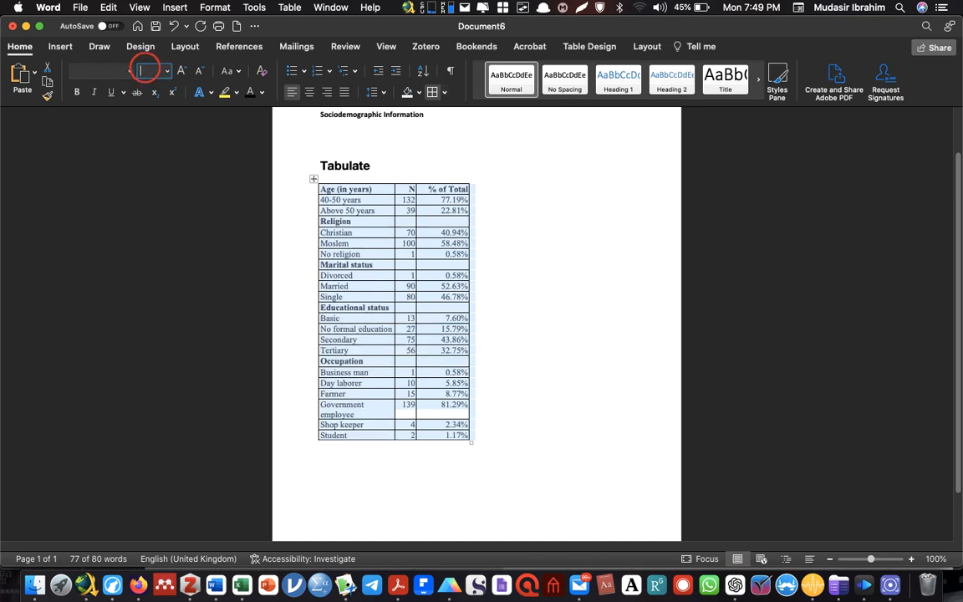
pyautogui.write('12')
pyautogui.press('Return')
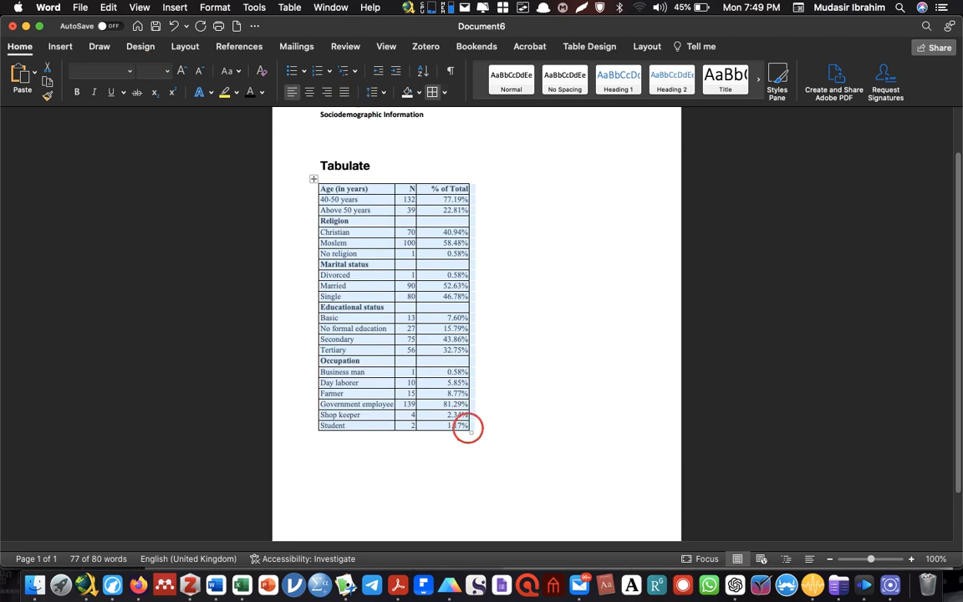
# Enlarge the table to span the page's text width and widen the N column by moving its border with % of Total
pyautogui.click(471, 432)
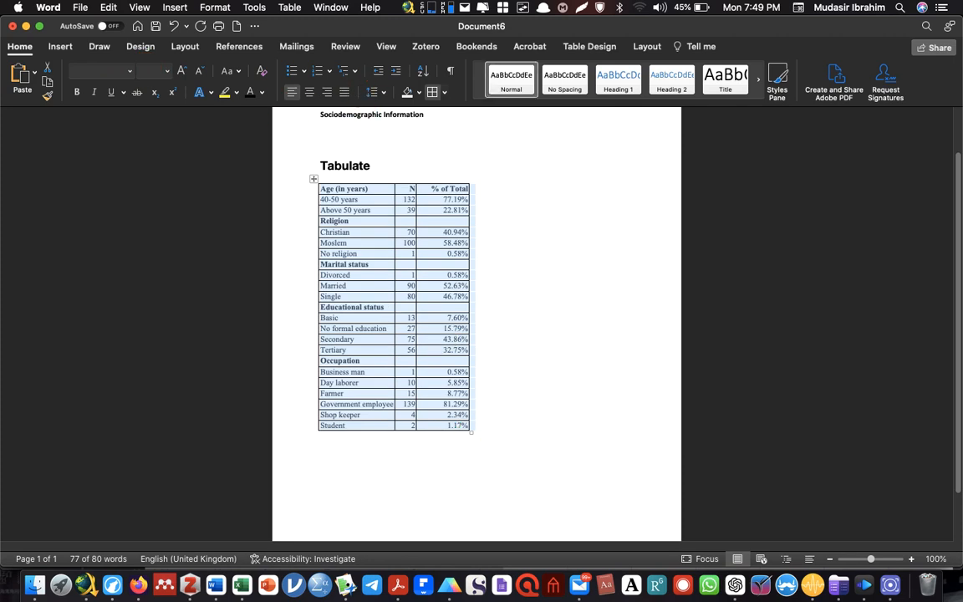
pyautogui.moveTo(471, 433); pyautogui.dragTo(618, 444)
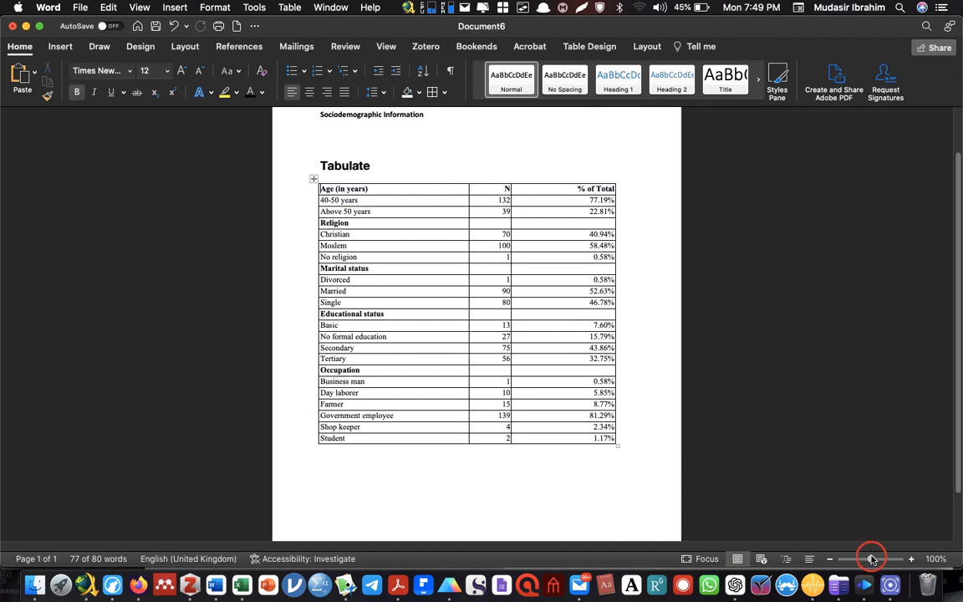
pyautogui.moveTo(872, 559); pyautogui.dragTo(877, 559)
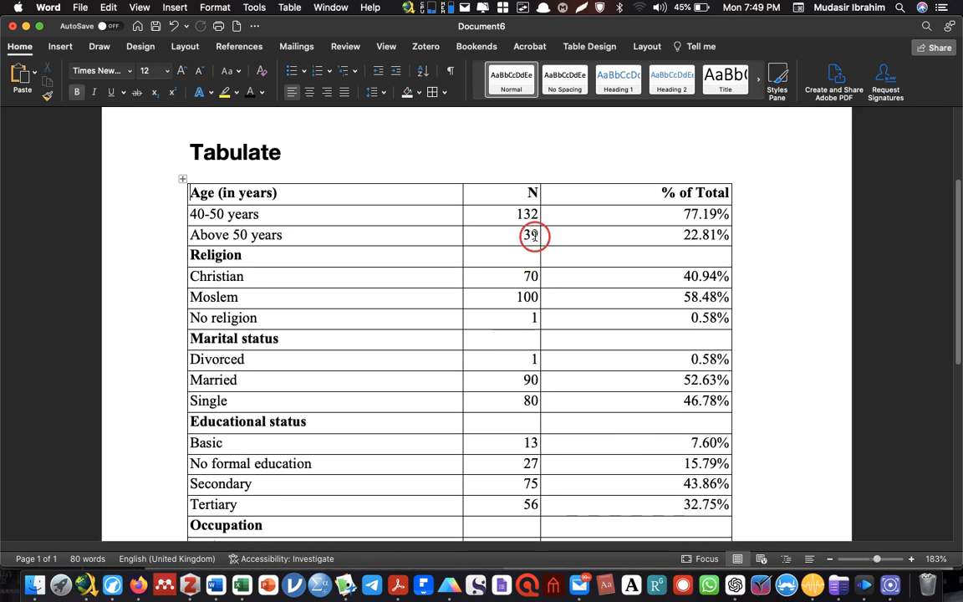
pyautogui.moveTo(541, 235); pyautogui.dragTo(602, 242)
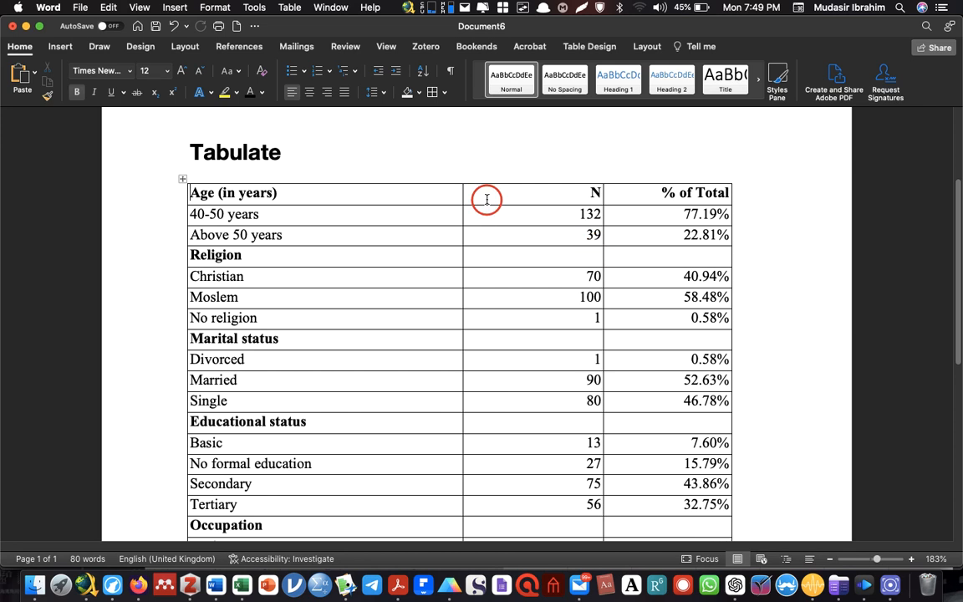
# Insert a blank row above the "40-50 years" row
pyautogui.click(259, 214)
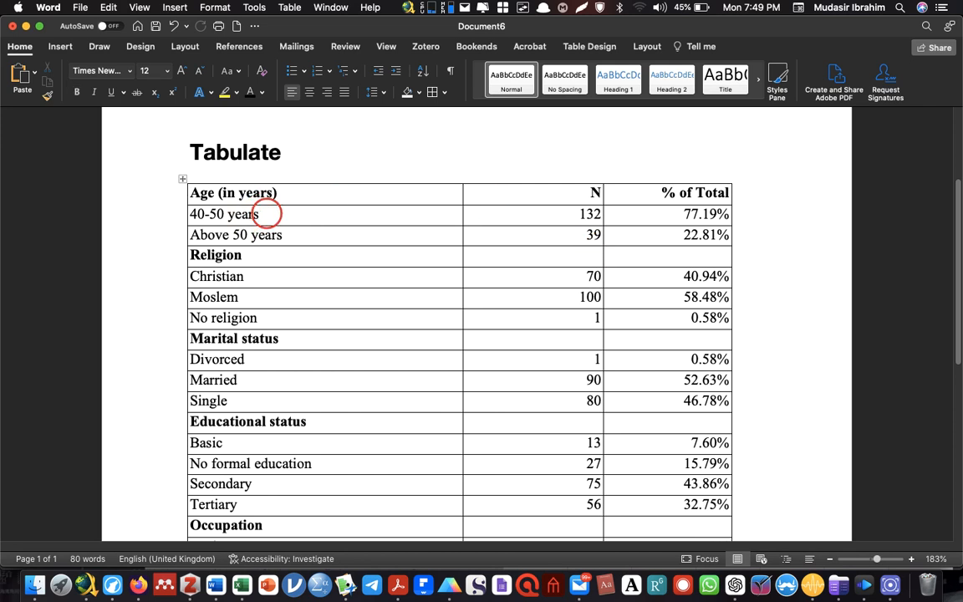
pyautogui.rightClick(268, 214)
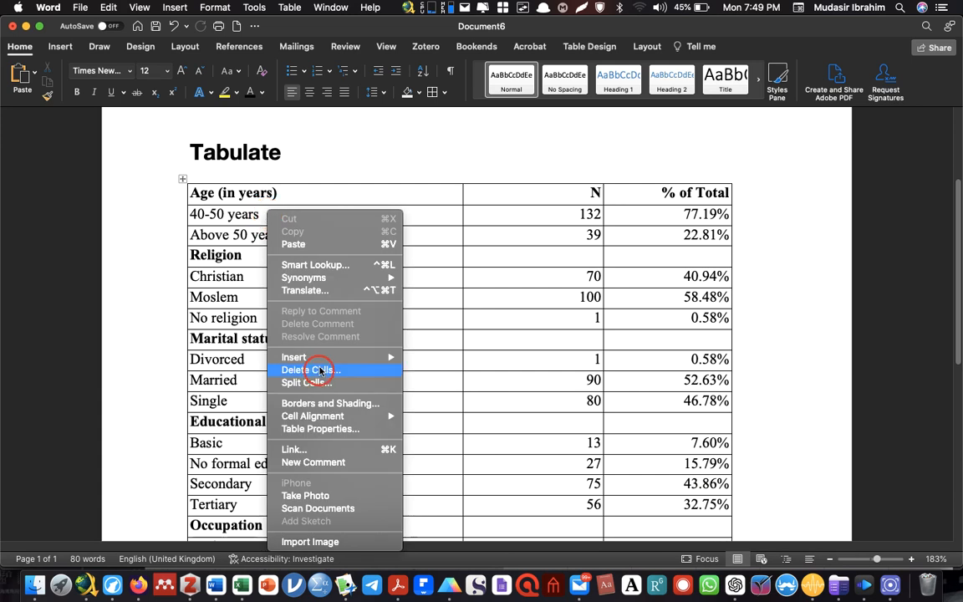
pyautogui.moveTo(319, 361)
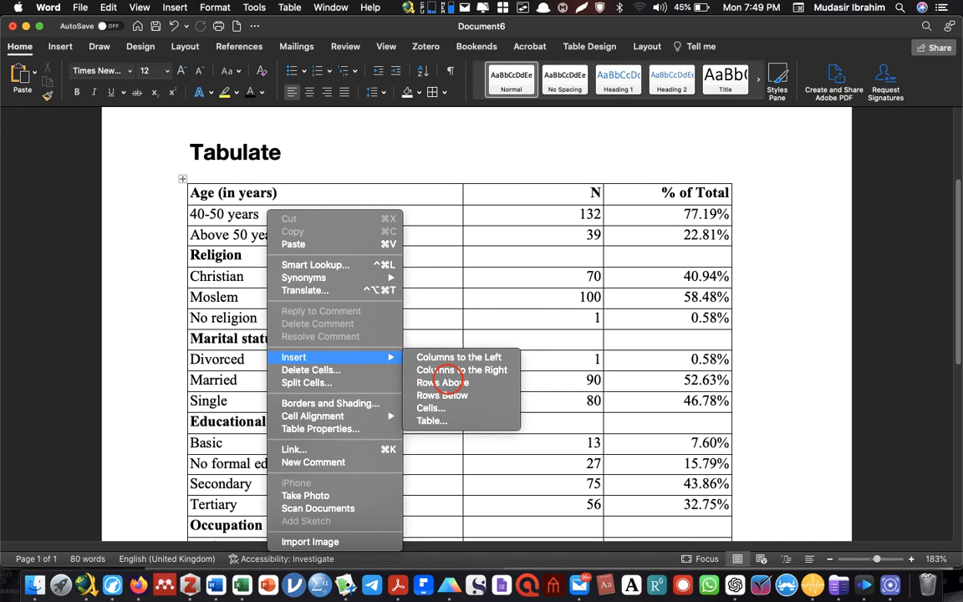
pyautogui.click(448, 382)
# Move the "Age (in years)" label from the header row into the blank row beneath it
pyautogui.doubleClick(256, 193)
pyautogui.moveTo(240, 194); pyautogui.dragTo(191, 193)
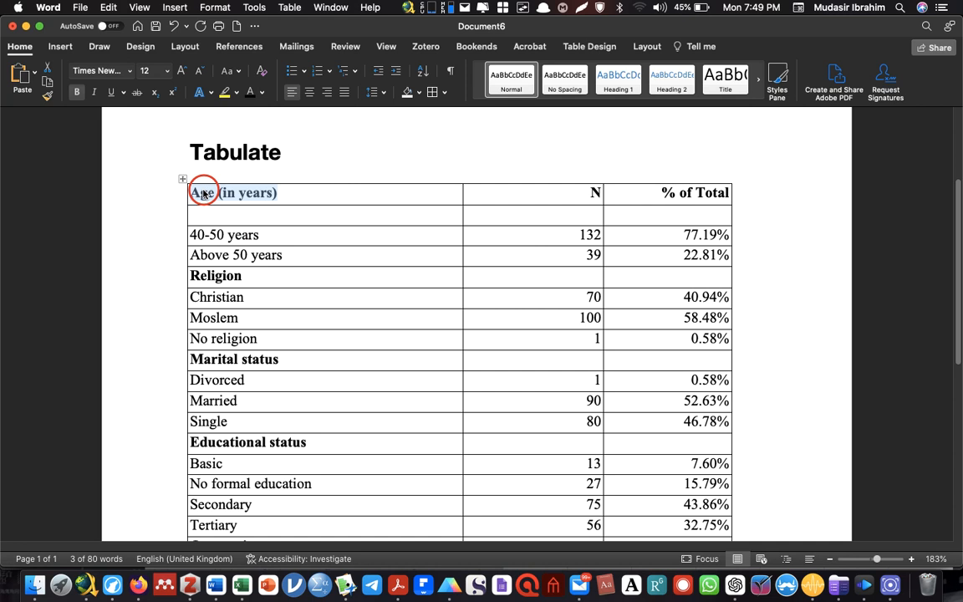
pyautogui.click(48, 67)
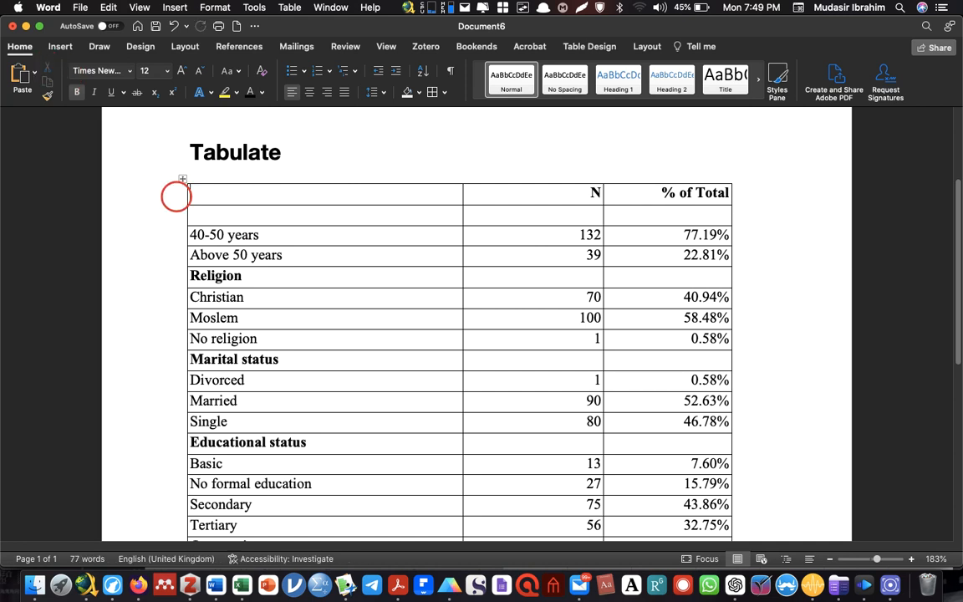
pyautogui.click(193, 210)
pyautogui.click(21, 73)
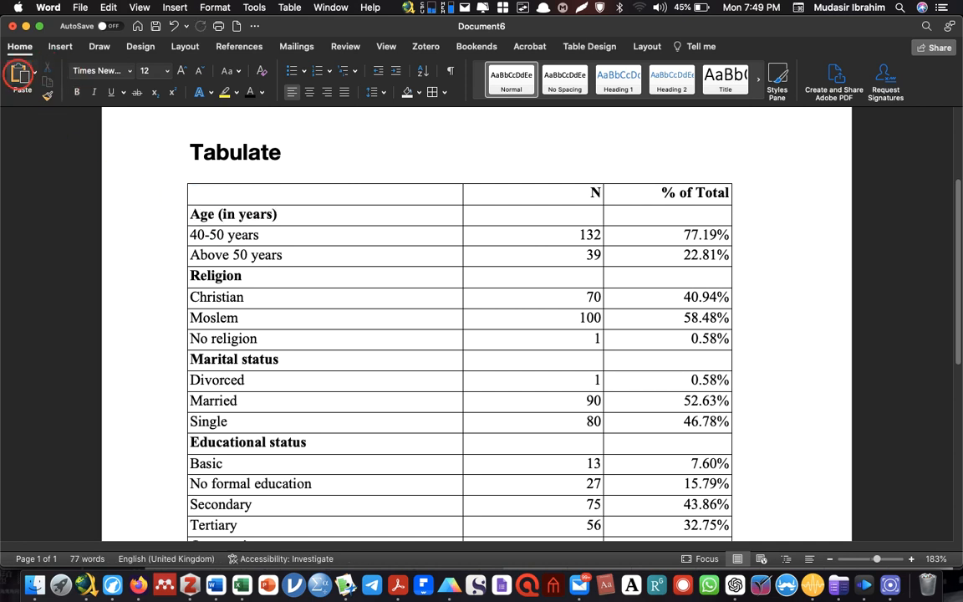
# Fill the header row with the column titles "Variable", "Frequency" and "Percentages"
pyautogui.click(245, 198)
pyautogui.write('Variable')
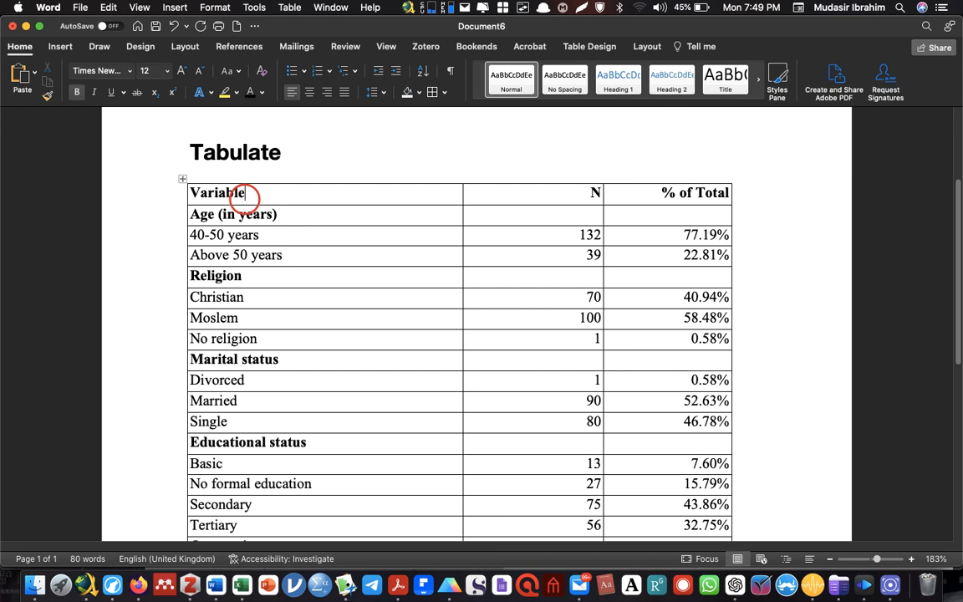
pyautogui.press('Tab')
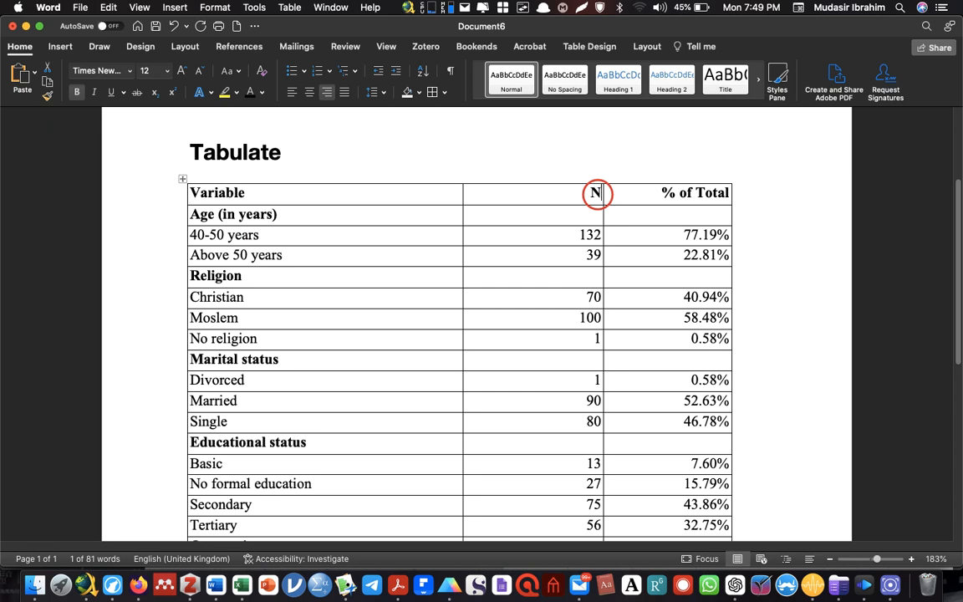
pyautogui.click(597, 193)
pyautogui.write('Freuqn')
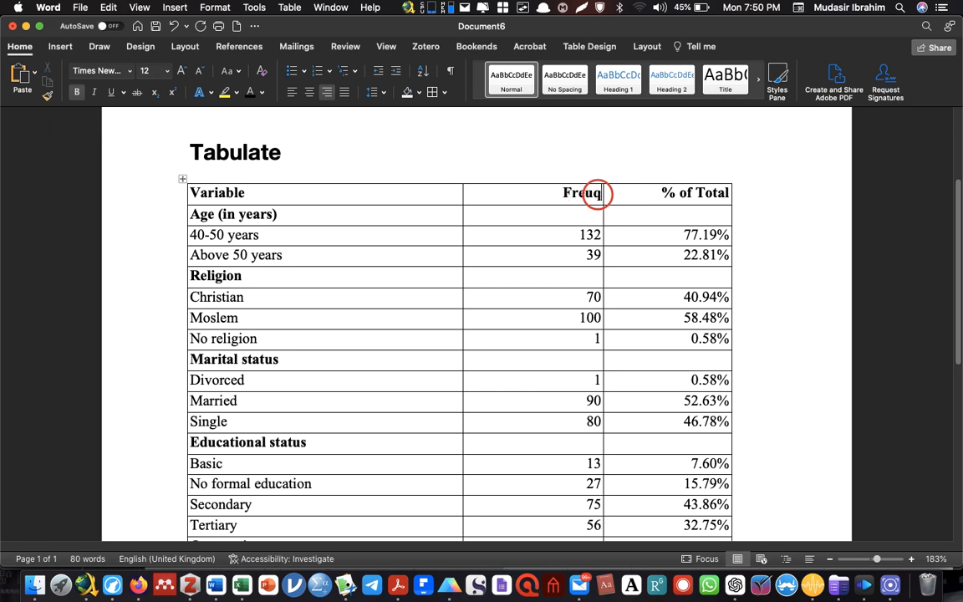
pyautogui.press('BackSpace')
pyautogui.press('BackSpace')
pyautogui.press('BackSpace')
pyautogui.write('quency')
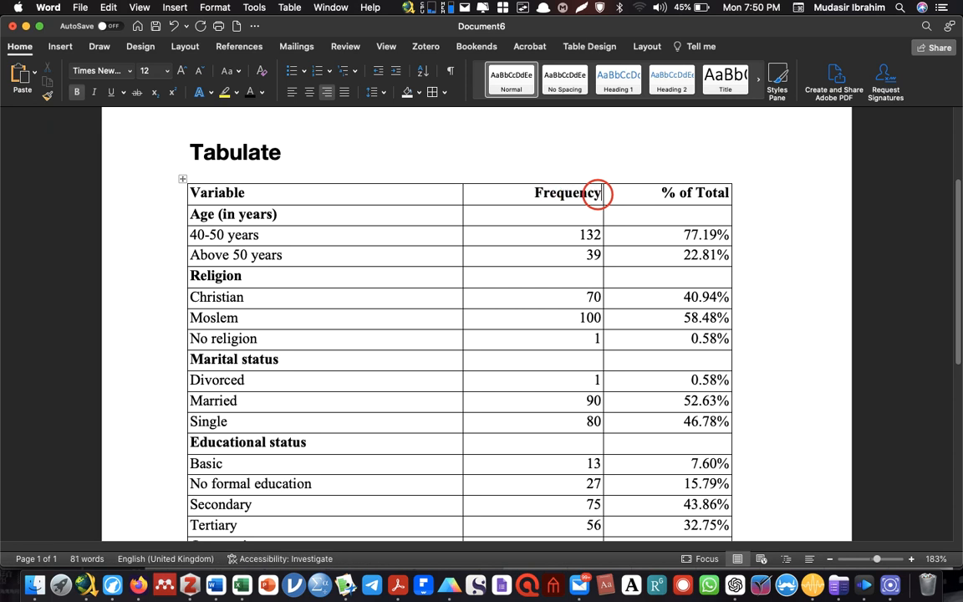
pyautogui.press('Tab')
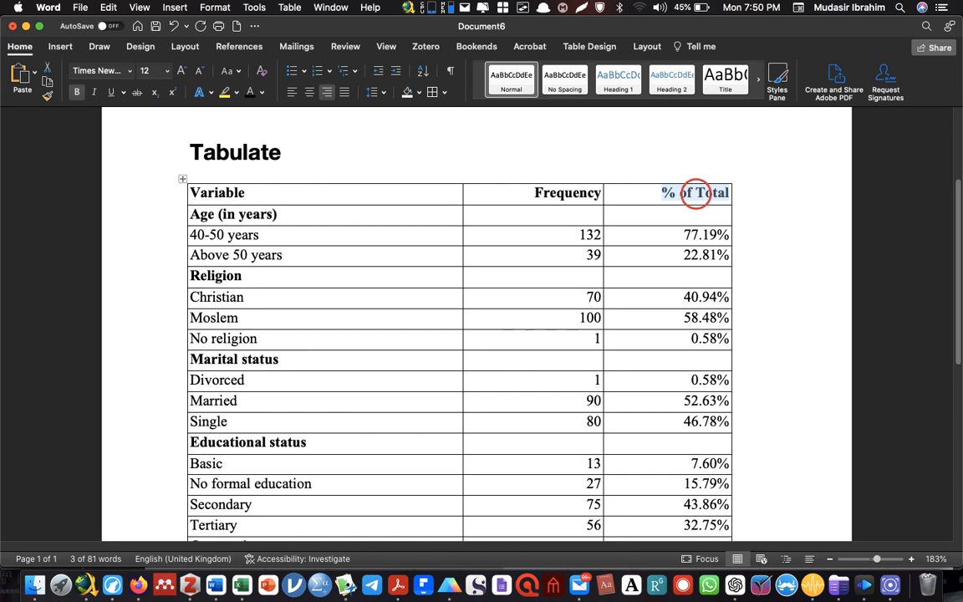
pyautogui.write('Perce')
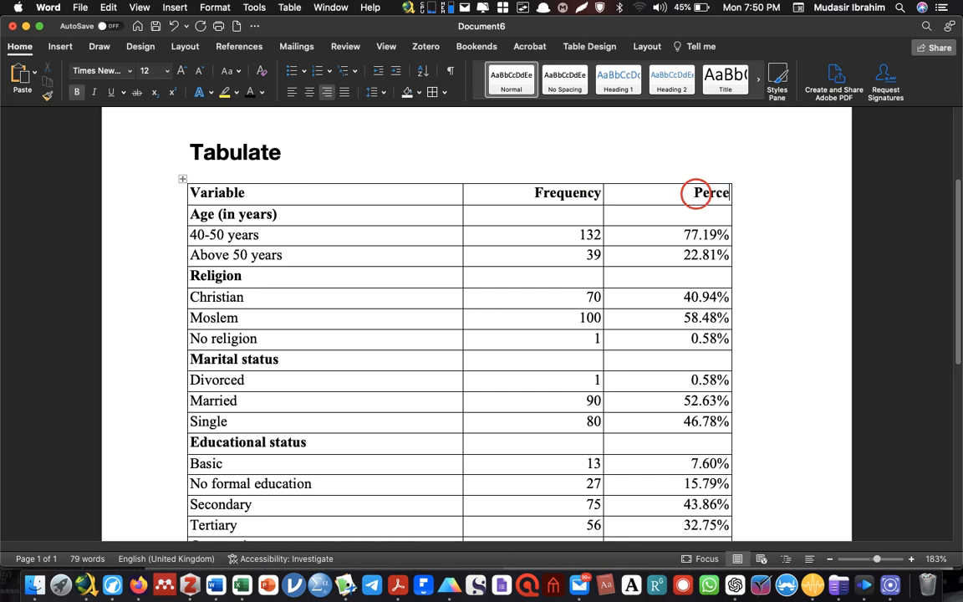
pyautogui.write('ntages')
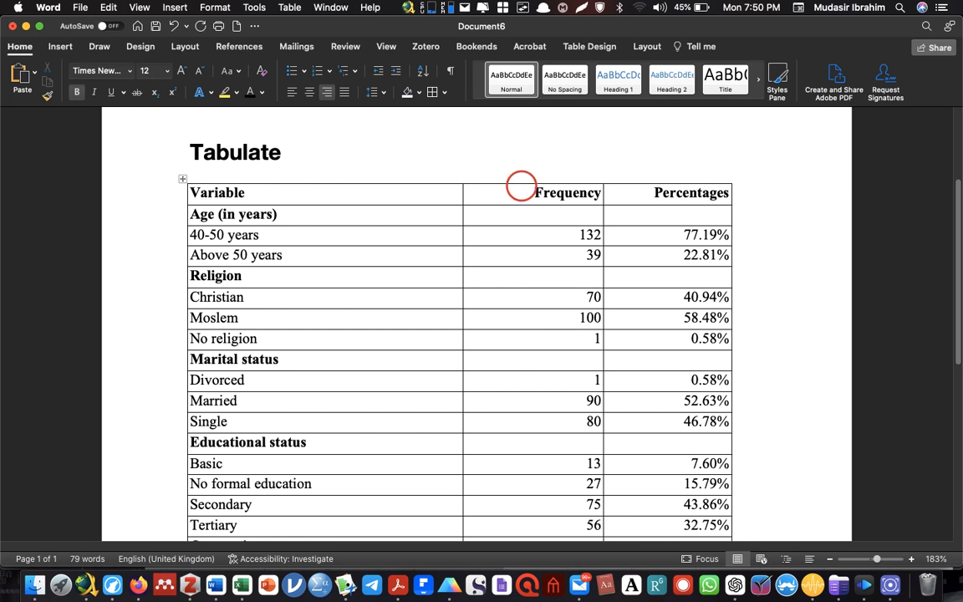
# Centre the contents of the Frequency and Percentages columns throughout the table
pyautogui.moveTo(533, 193); pyautogui.dragTo(193, 354)
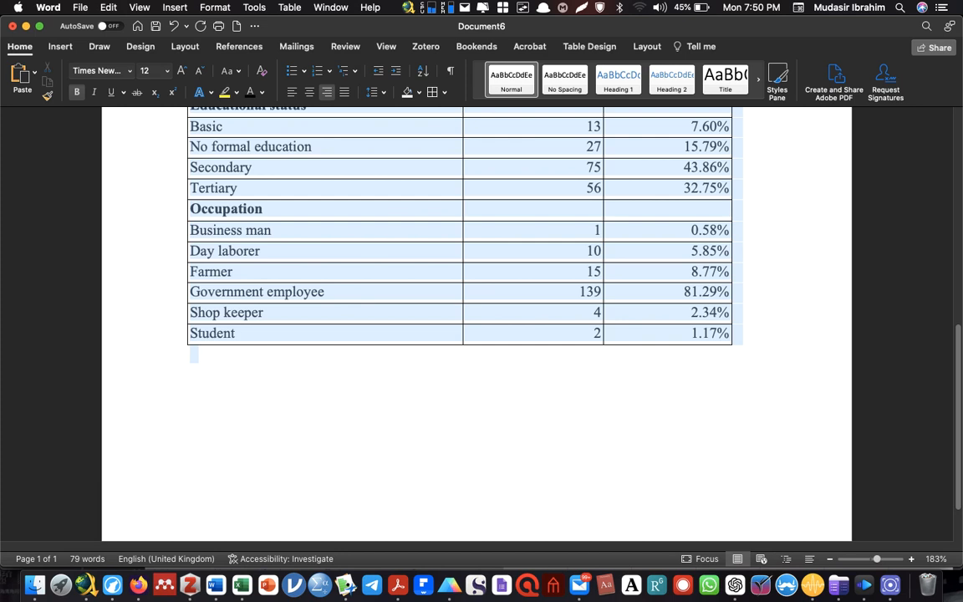
pyautogui.moveTo(194, 355); pyautogui.dragTo(758, 346)
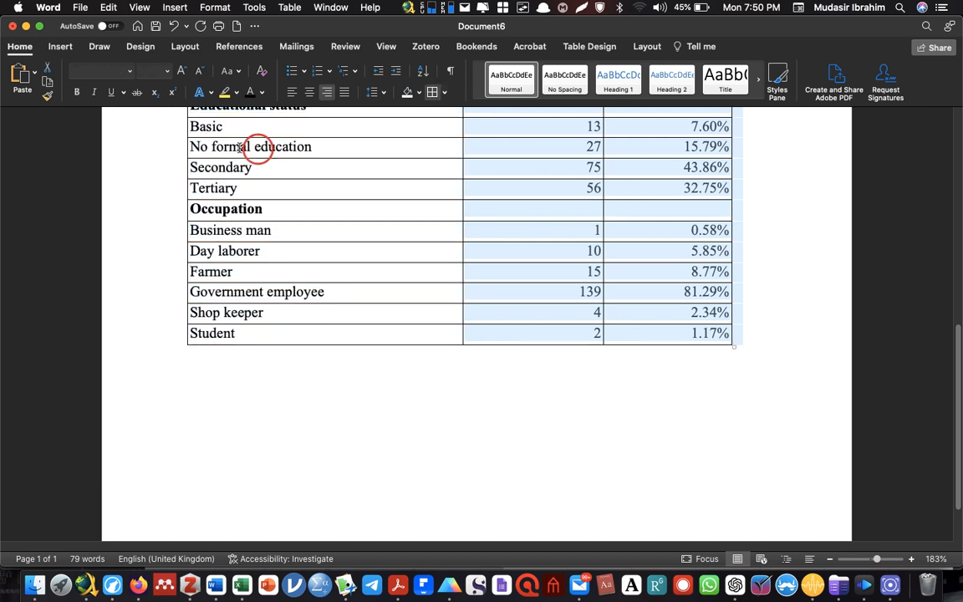
pyautogui.click(310, 97)
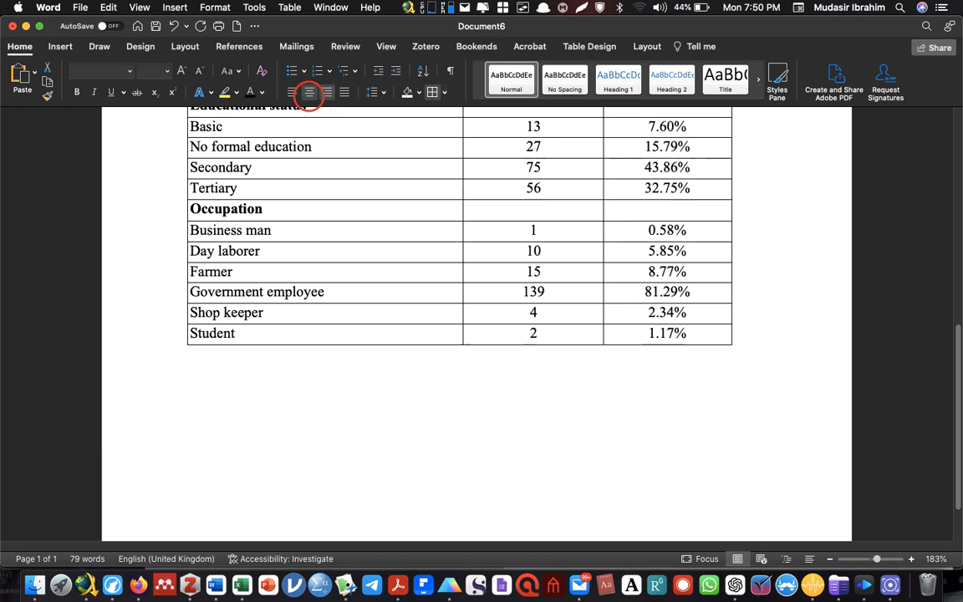
# Delete the "Tabulate" title above the table
pyautogui.moveTo(953, 378); pyautogui.dragTo(956, 238)
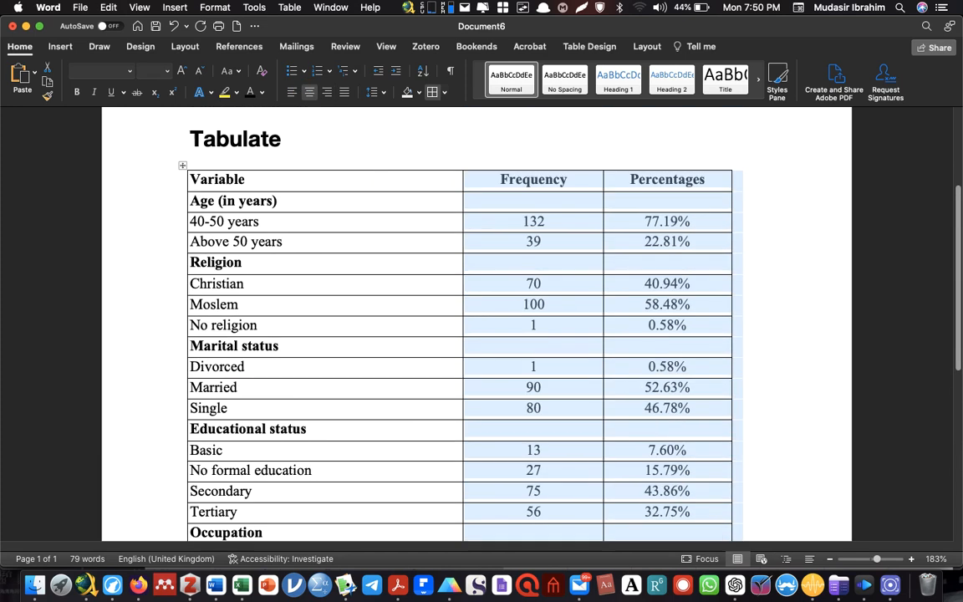
pyautogui.click(443, 246)
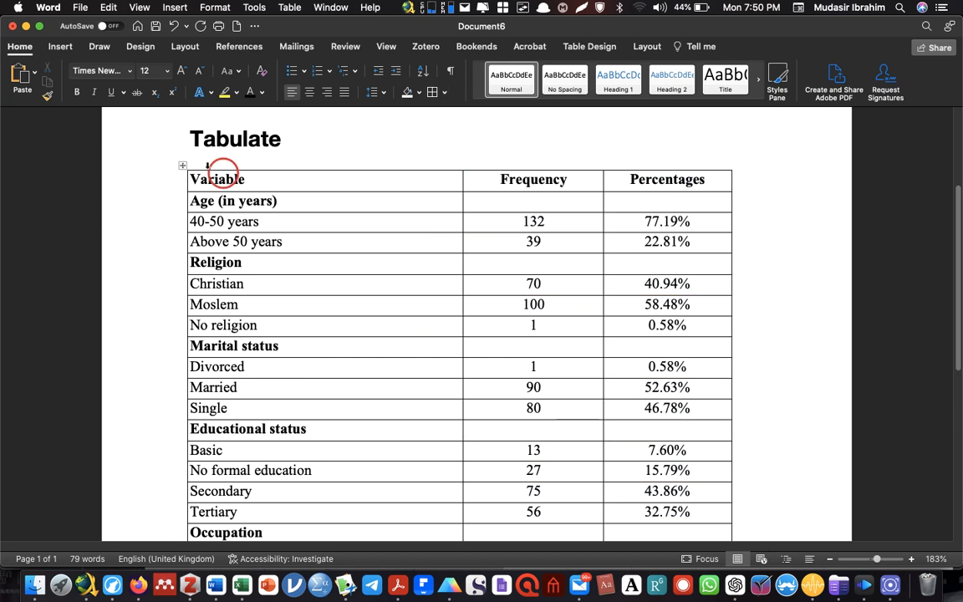
pyautogui.moveTo(314, 138); pyautogui.dragTo(189, 139)
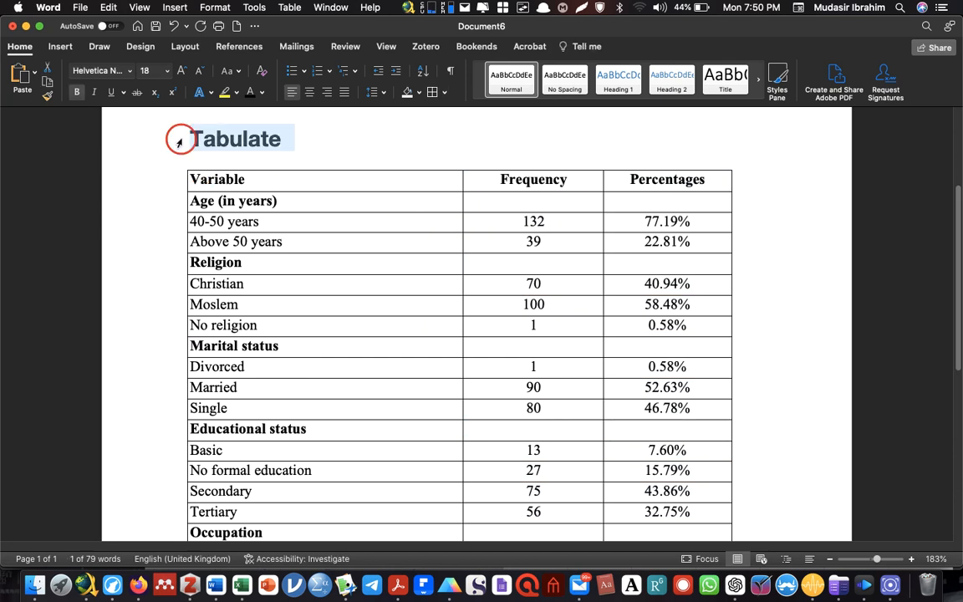
pyautogui.press('BackSpace')
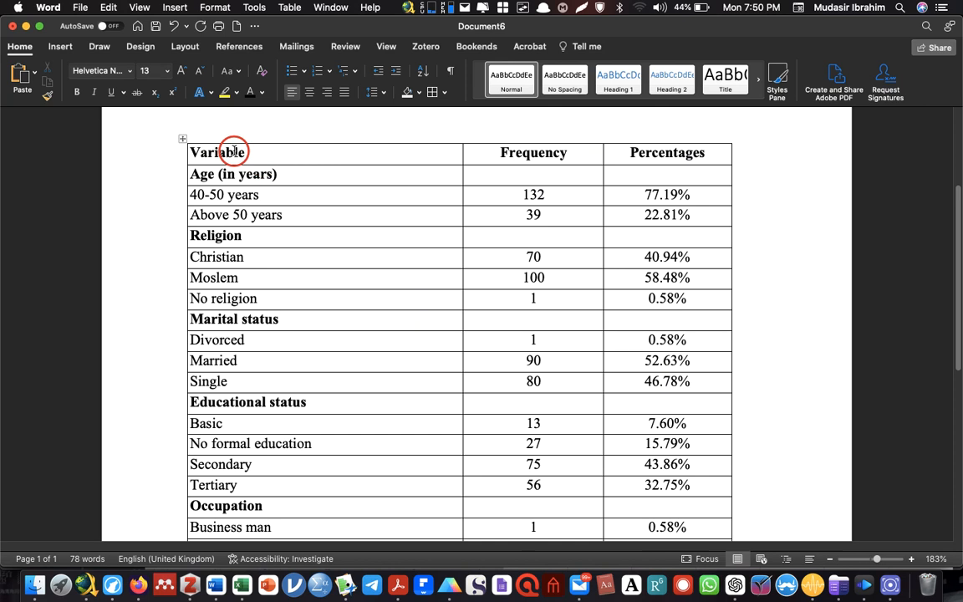
# Replace all of the table's borders with only a bottom border and a top border
pyautogui.click(181, 138)
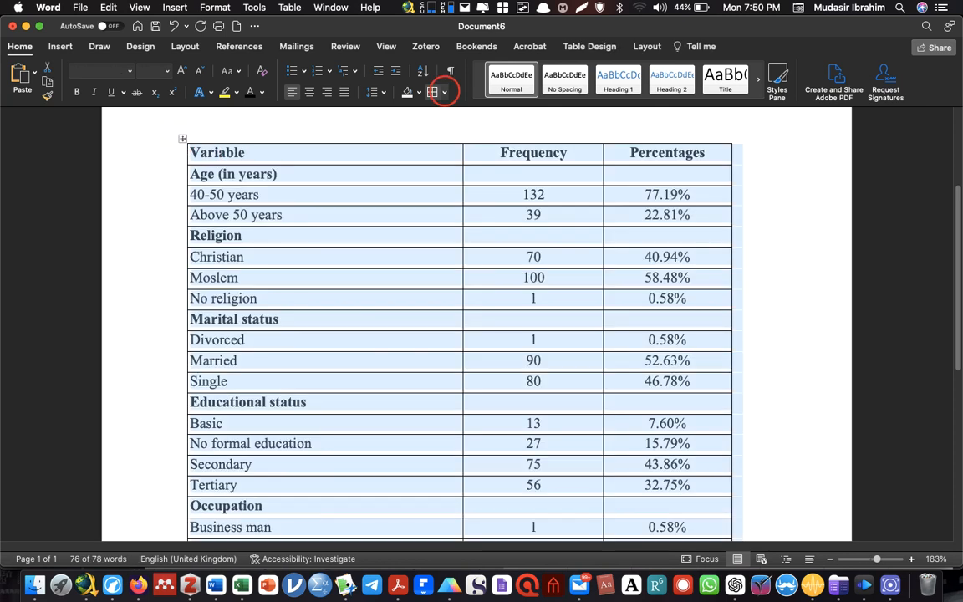
pyautogui.click(444, 92)
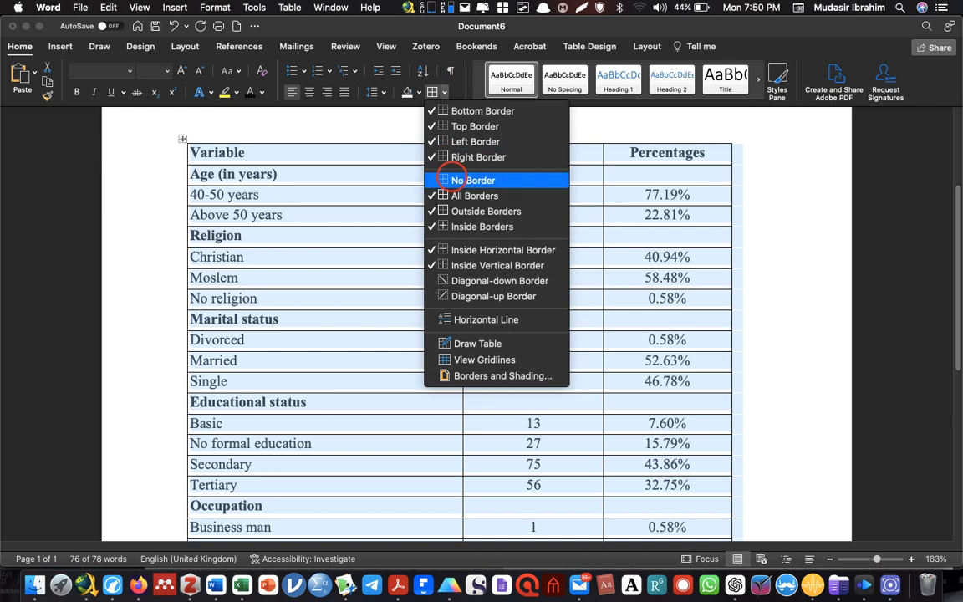
pyautogui.click(461, 172)
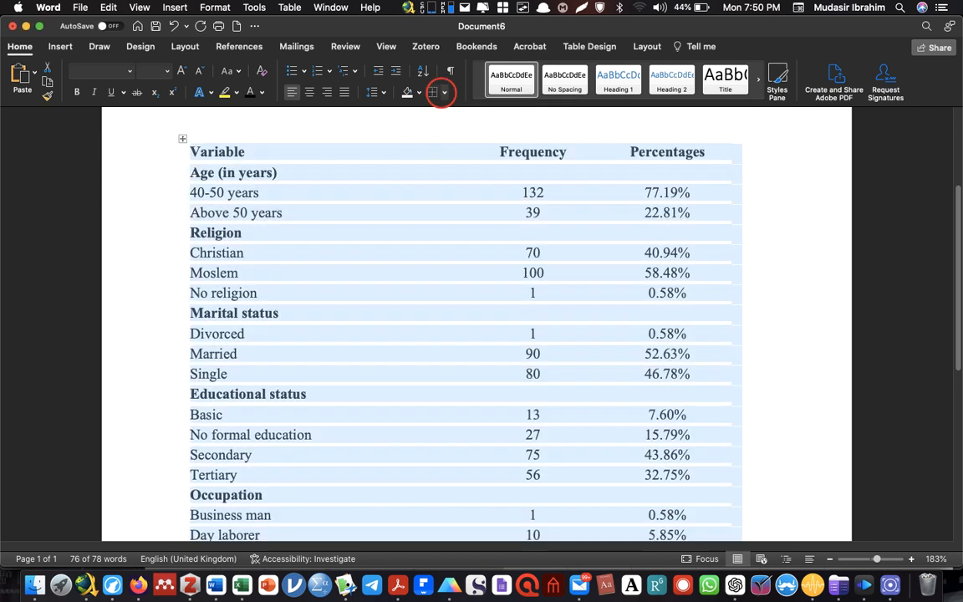
pyautogui.click(444, 92)
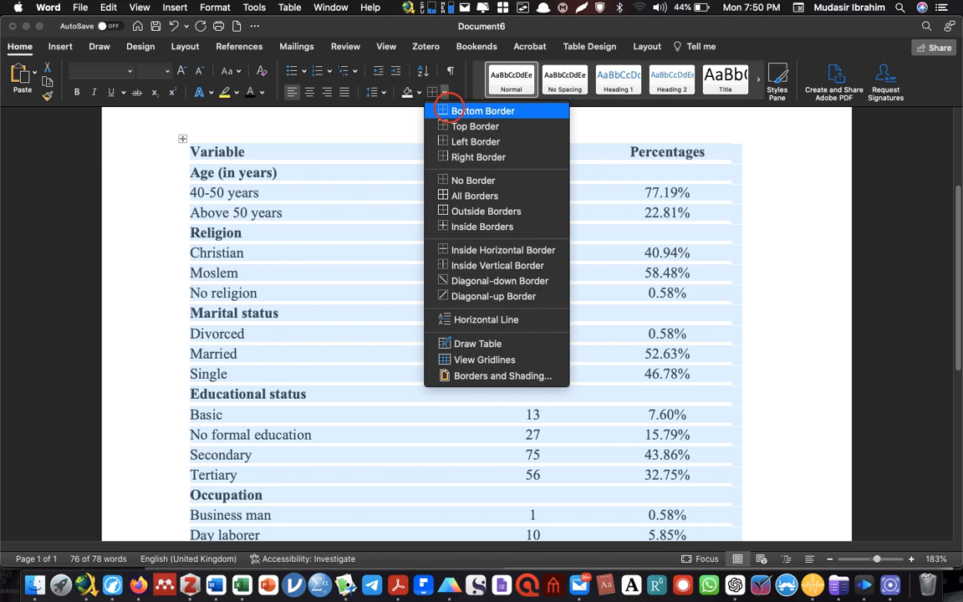
pyautogui.click(450, 110)
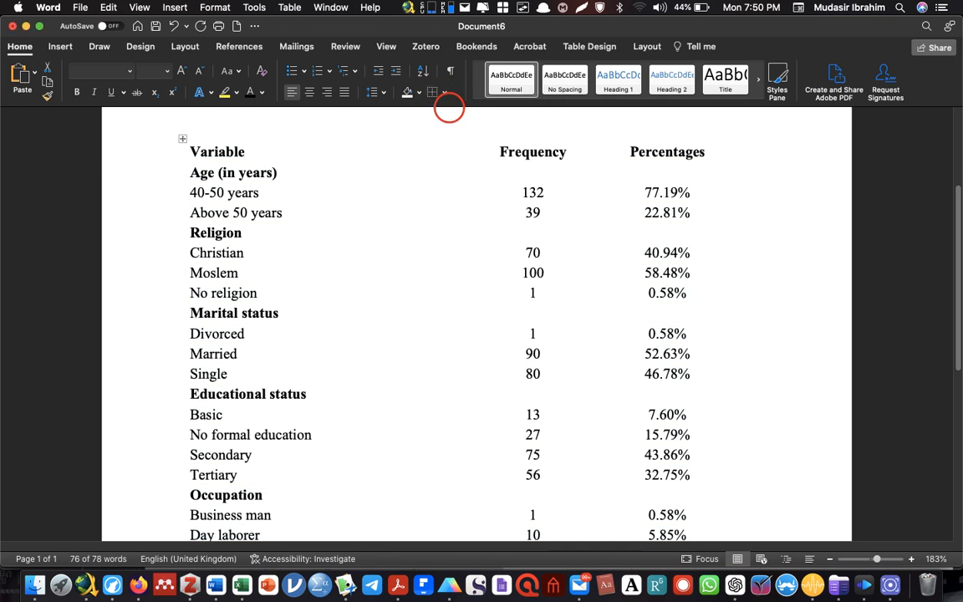
pyautogui.click(443, 90)
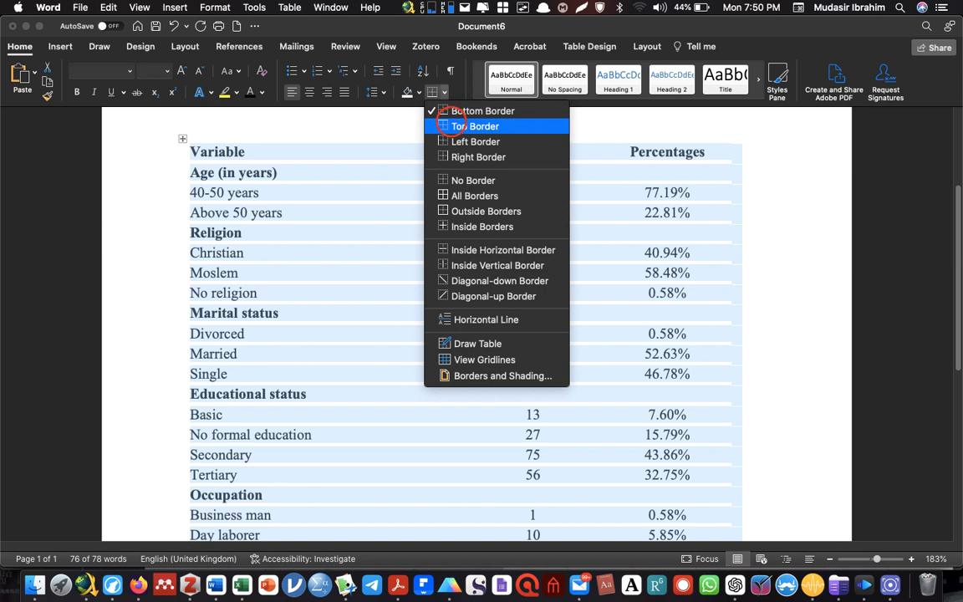
pyautogui.click(443, 125)
# Add a bottom border beneath the table's header row
pyautogui.click(244, 153)
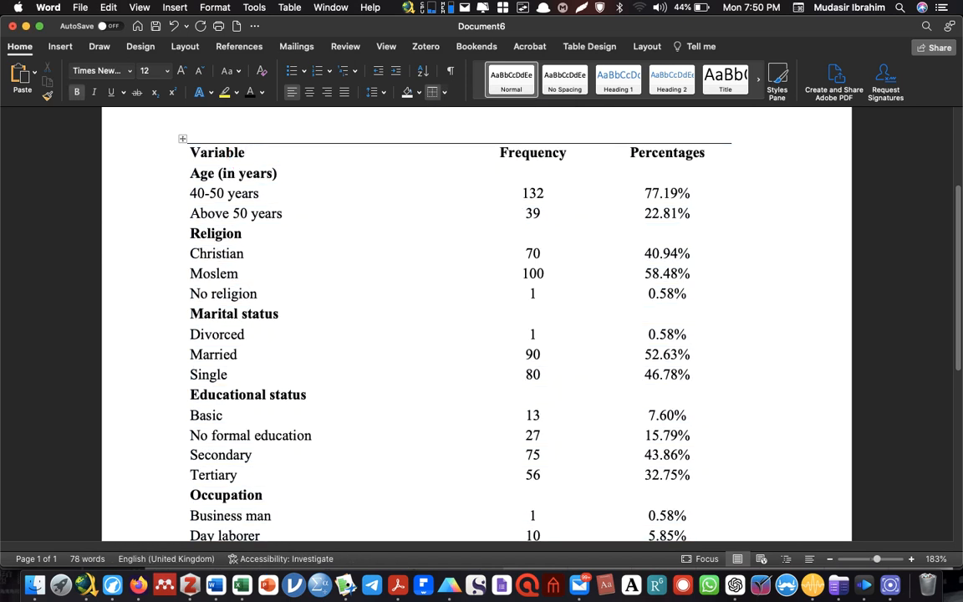
pyautogui.hotkey('shift', 'Right')
pyautogui.hotkey('shift', 'Right')
pyautogui.hotkey('shift', 'Right')
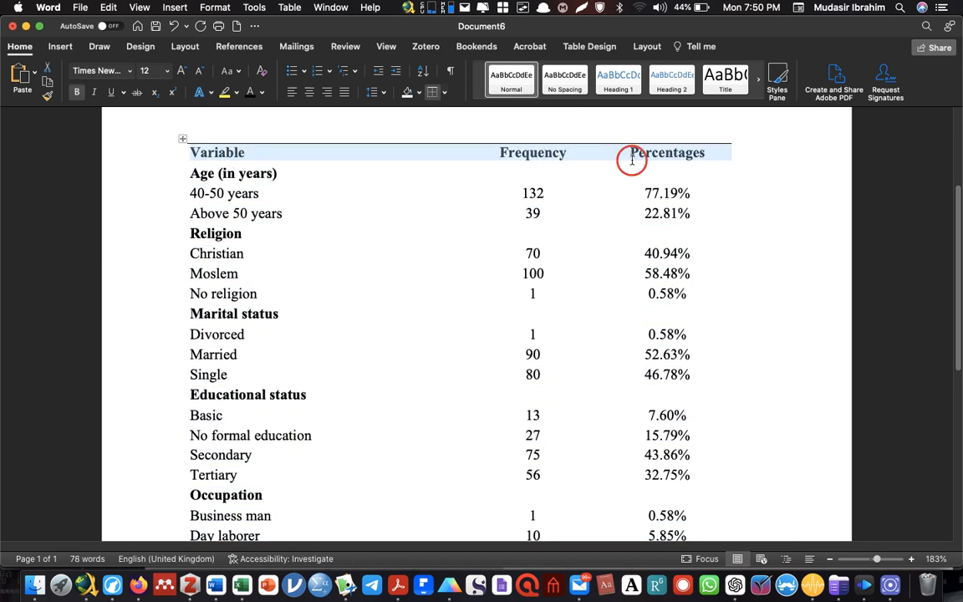
pyautogui.click(444, 92)
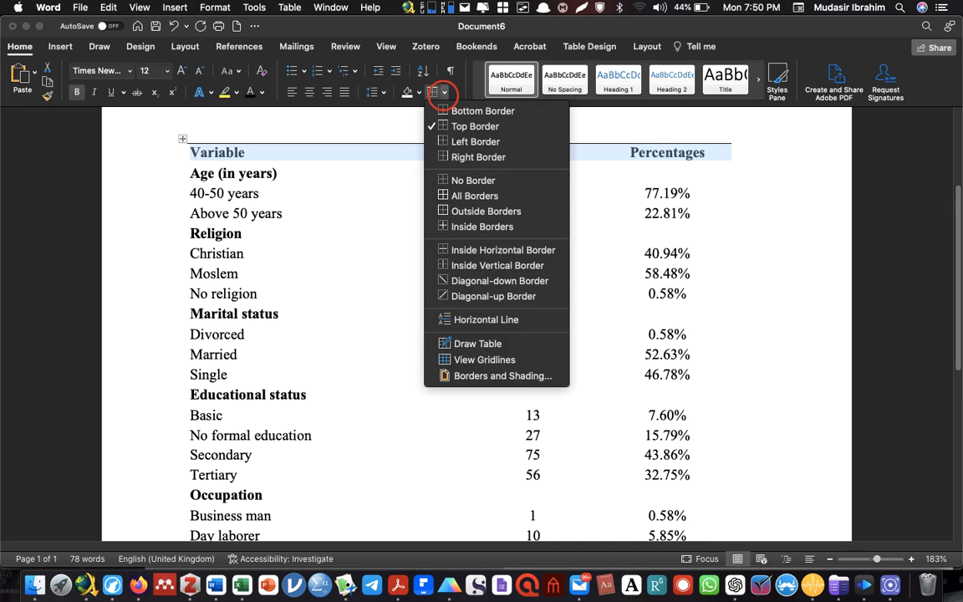
pyautogui.click(447, 111)
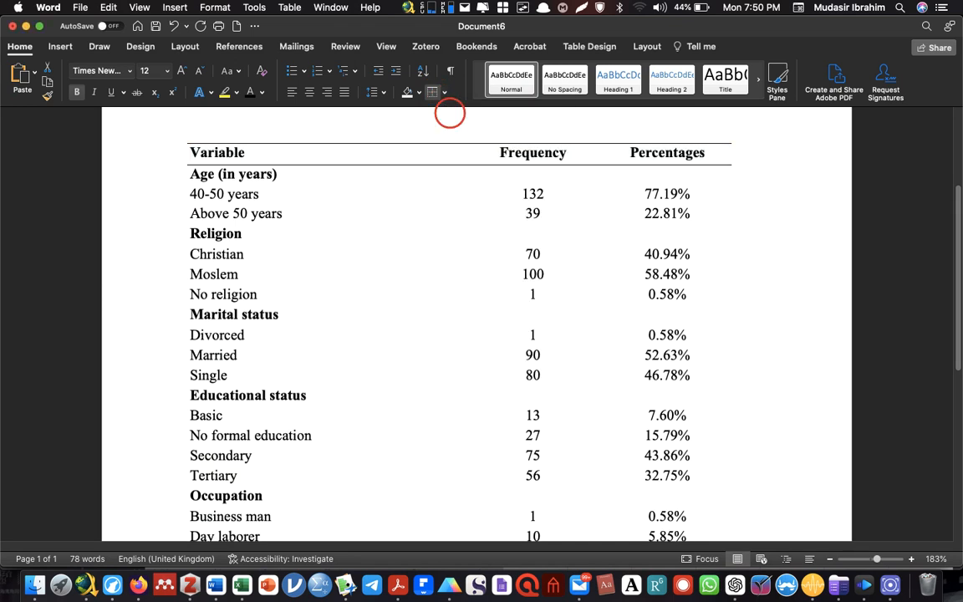
pyautogui.click(616, 191)
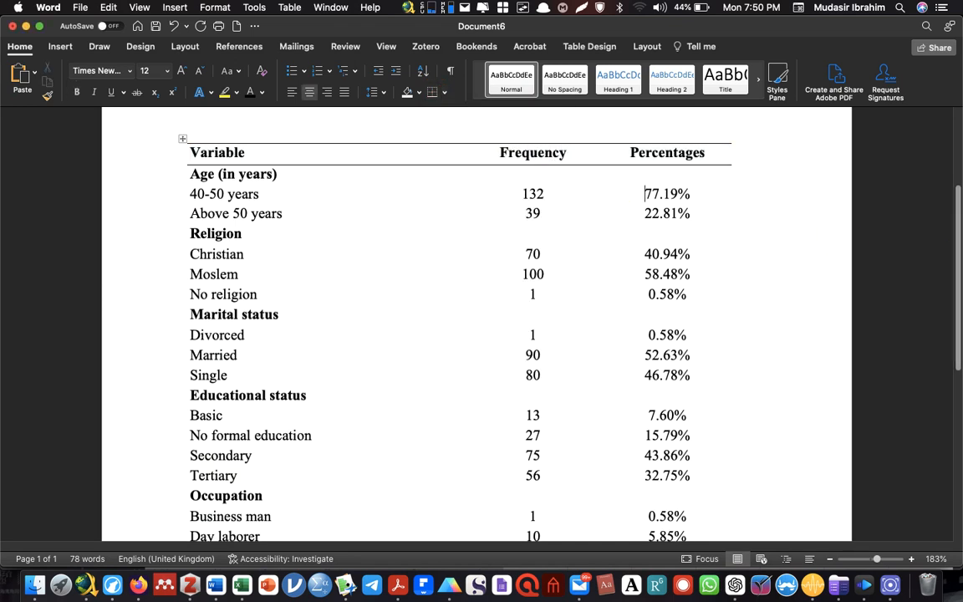
# Enter the caption "Table 1: Sociodemographic information of the respondents" on the line directly above the table
pyautogui.scroll(-3, 857, 201)
pyautogui.scroll(10, 477, 326)
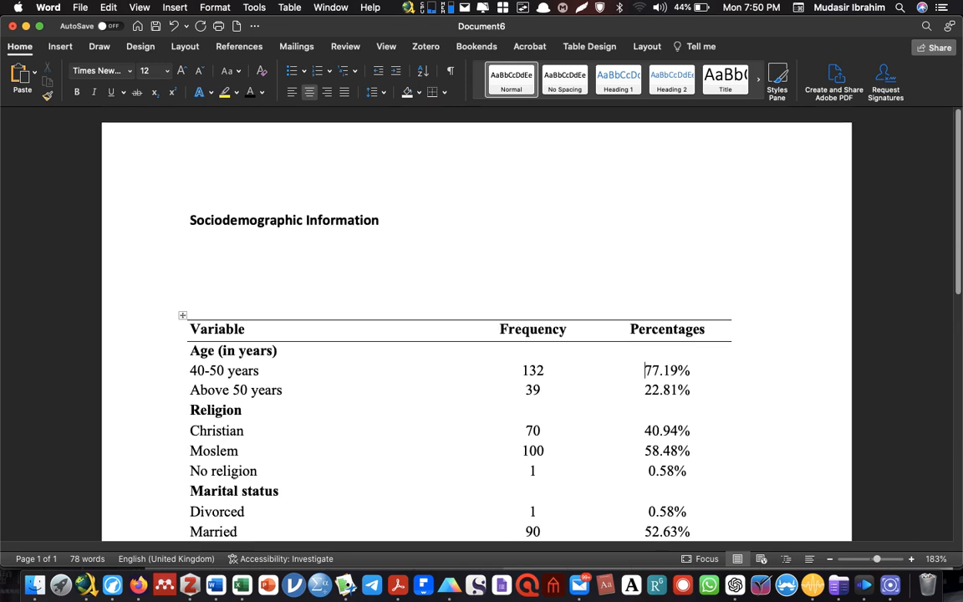
pyautogui.click(267, 300)
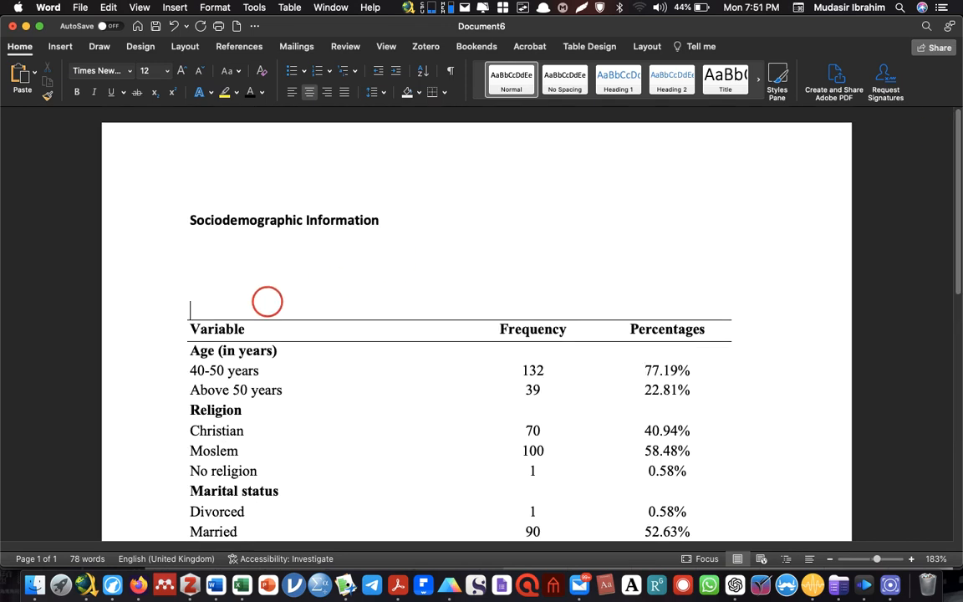
pyautogui.write('Table')
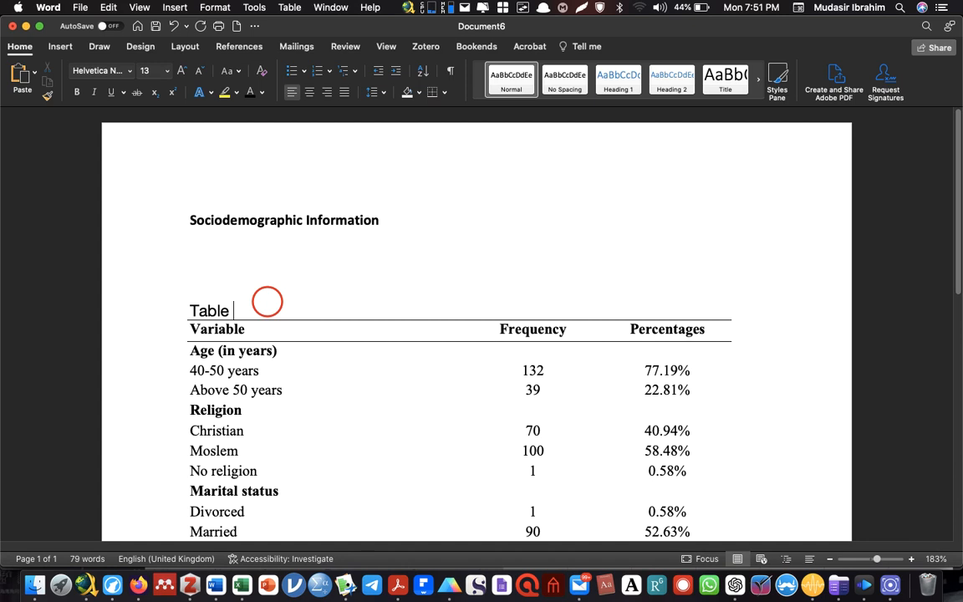
pyautogui.write(' 1: SOciode')
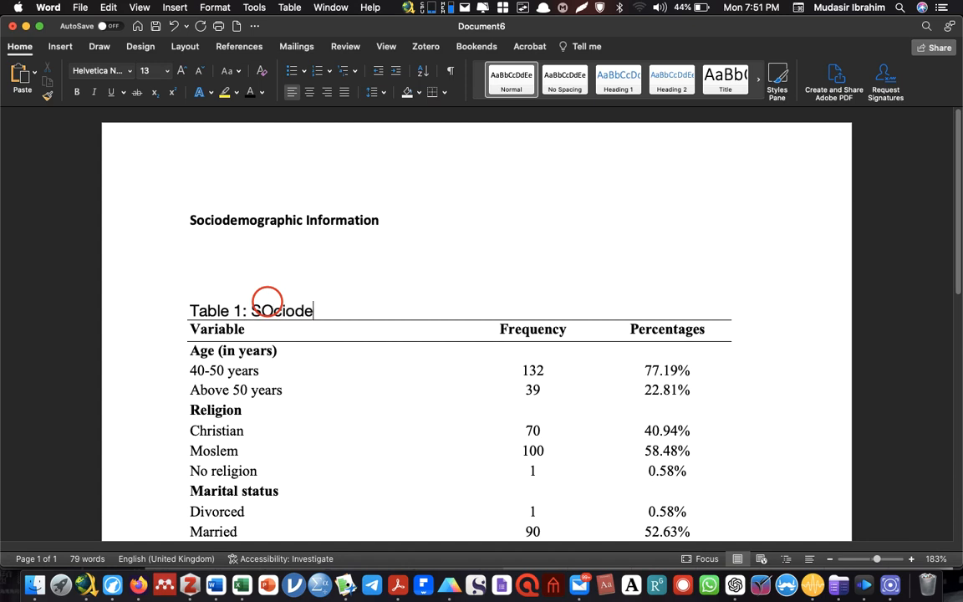
pyautogui.write('mographic ch')
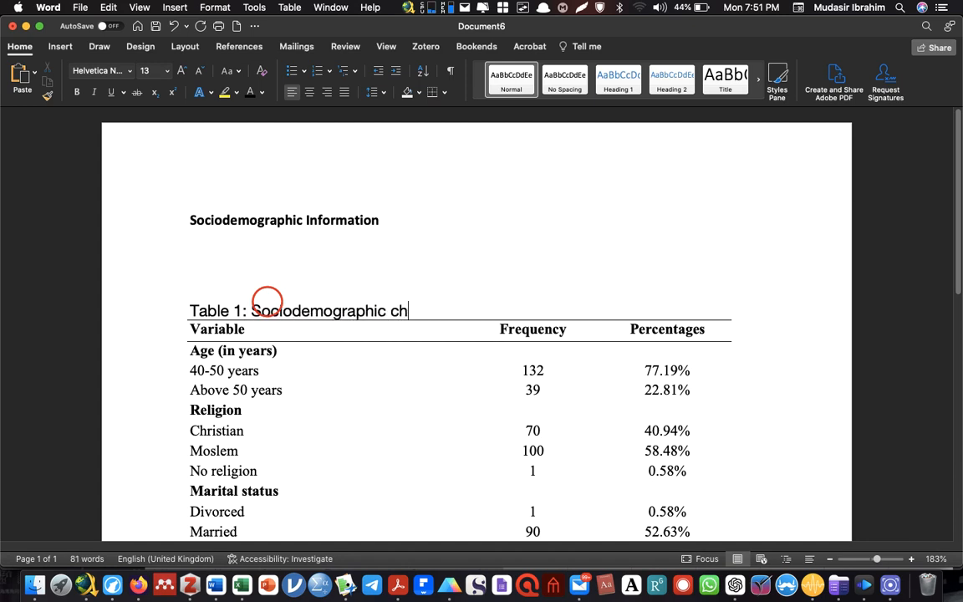
pyautogui.press('BackSpace')
pyautogui.press('BackSpace')
pyautogui.write('informaiton o')
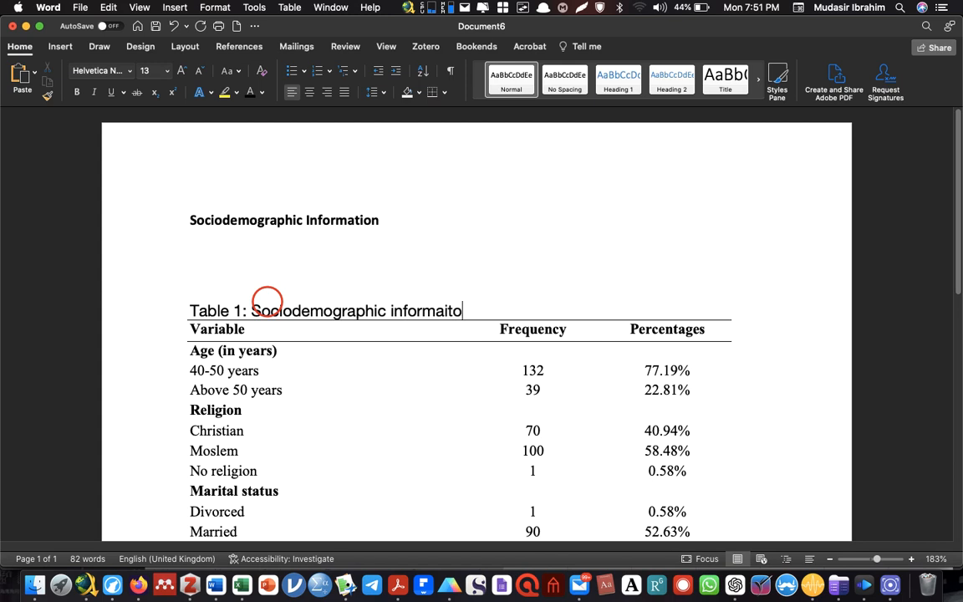
pyautogui.press('BackSpace')
pyautogui.press('BackSpace')
pyautogui.press('BackSpace')
pyautogui.press('BackSpace')
pyautogui.press('BackSpace')
pyautogui.press('BackSpace')
pyautogui.write('tion of the res')
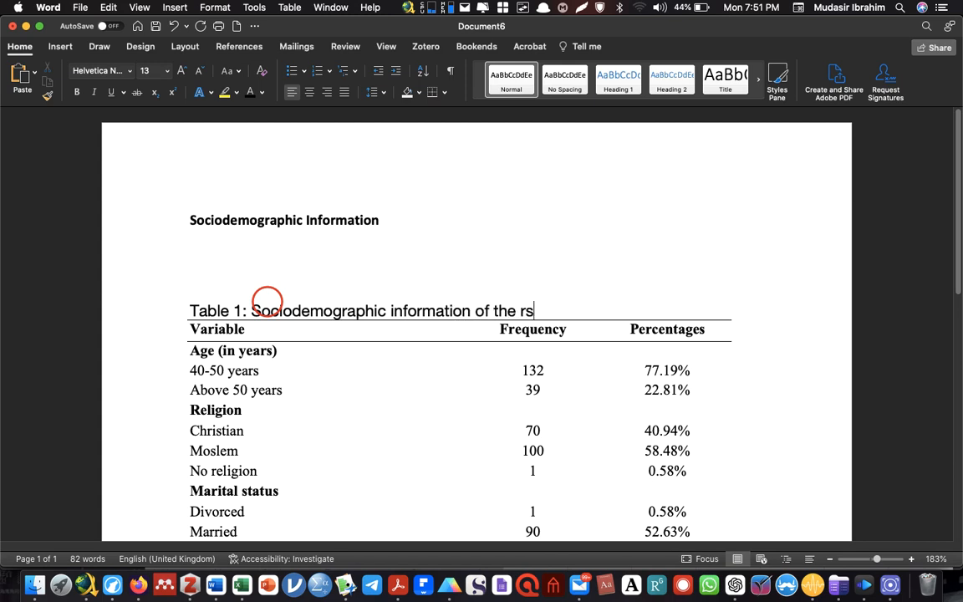
pyautogui.press('BackSpace')
pyautogui.write('espondents')
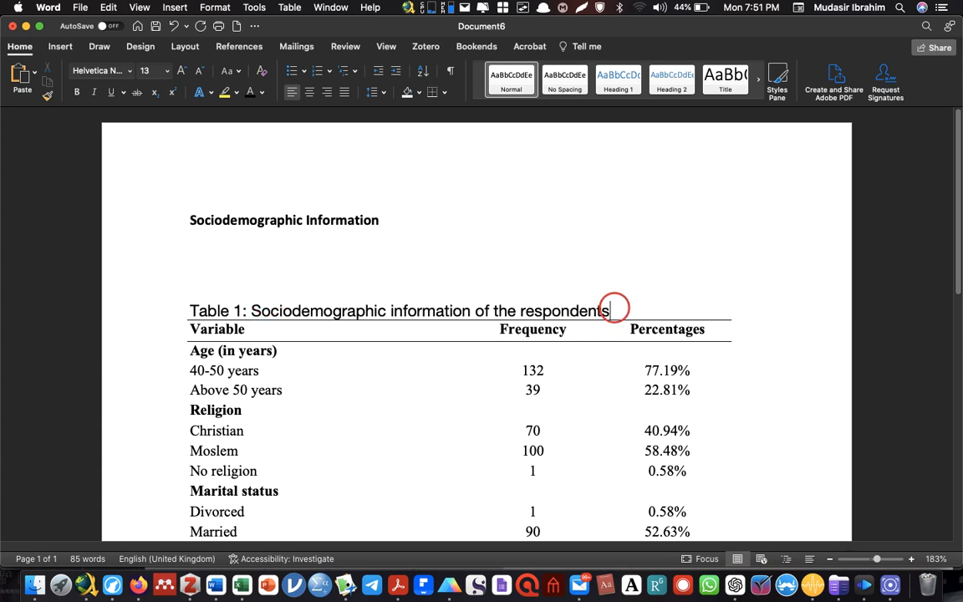
# Format the table caption in Times New Roman at size 12
pyautogui.moveTo(615, 309); pyautogui.dragTo(191, 309)
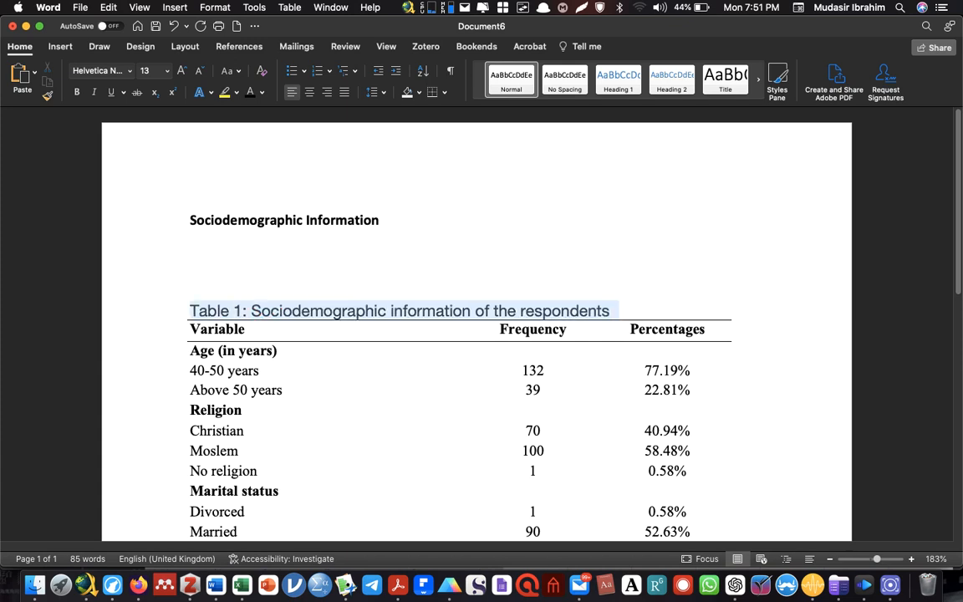
pyautogui.click(84, 71)
pyautogui.write('Times New')
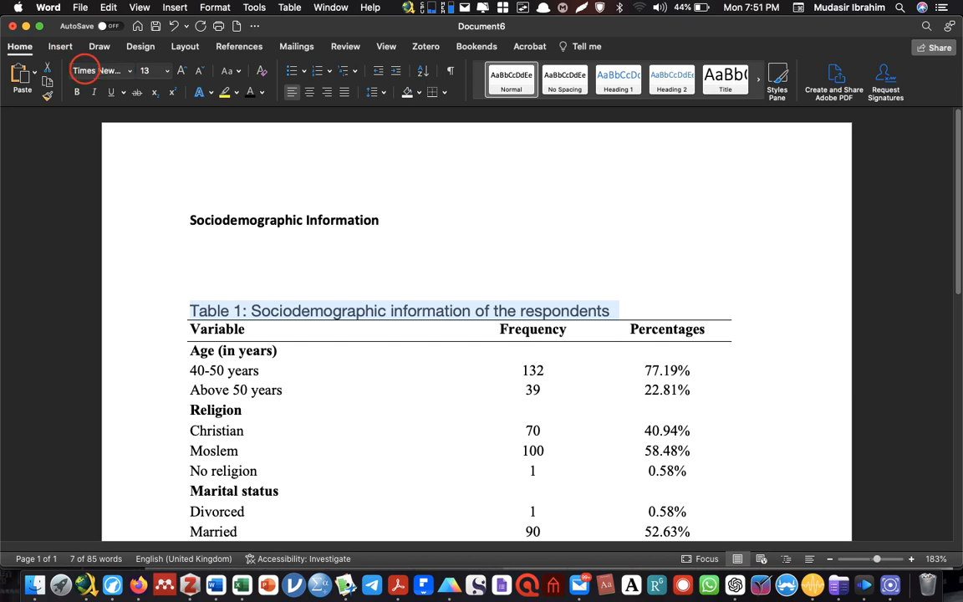
pyautogui.press('Return')
pyautogui.click(146, 70)
pyautogui.write('1')
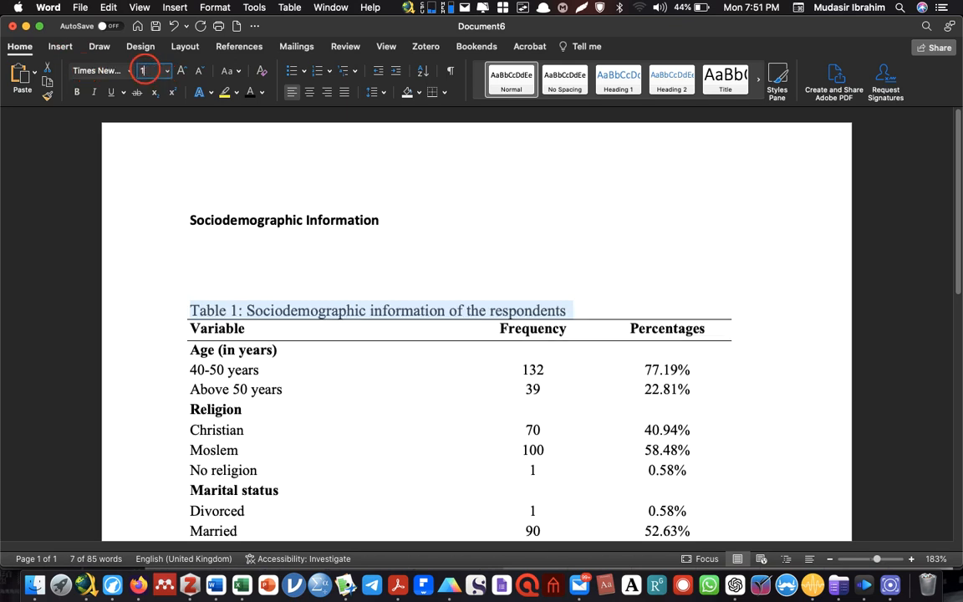
pyautogui.write('32')
pyautogui.press('Return')
# Append the sample size "(N=171)" to the end of the table caption
pyautogui.click(572, 309)
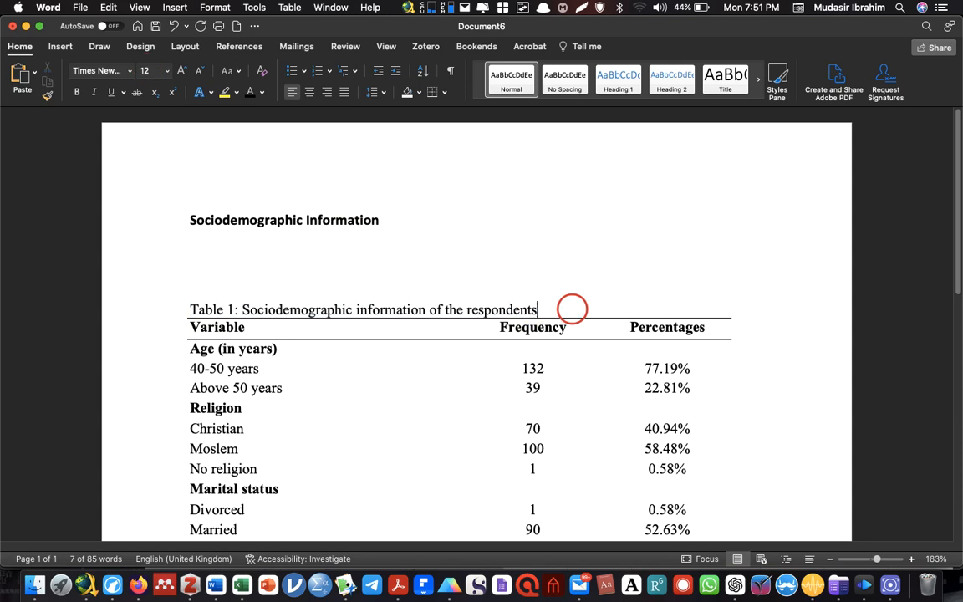
pyautogui.write('(')
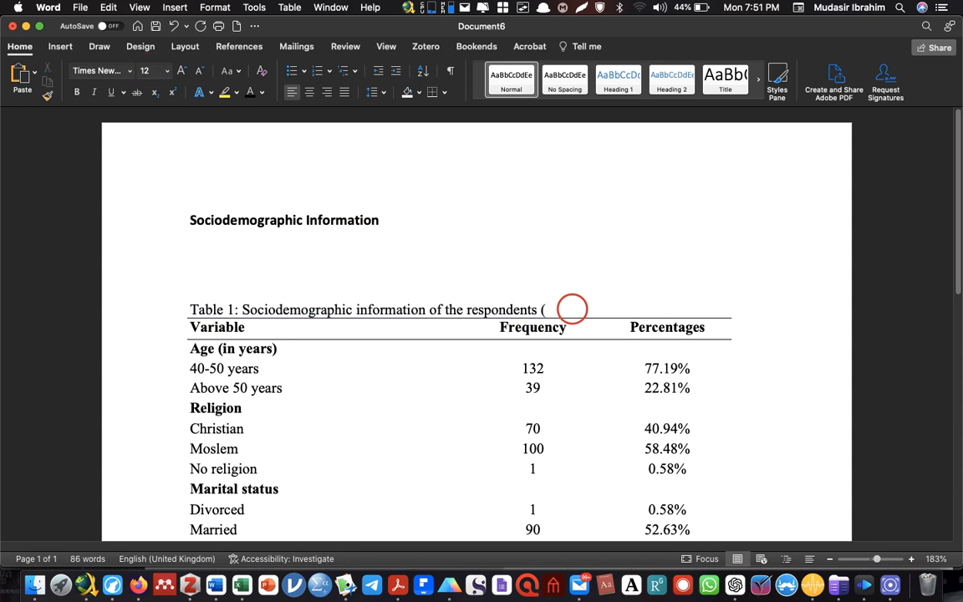
pyautogui.write('N=171')
# Start a non-bold paragraph under the "Sociodemographic Information" heading with the words "As presented in Table 1,"
pyautogui.click(286, 266)
pyautogui.write('A')
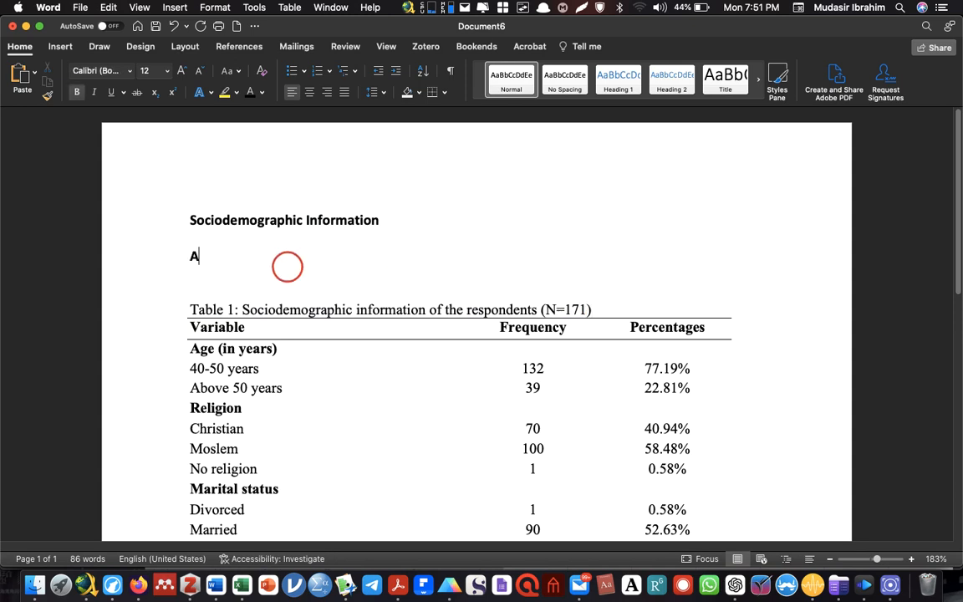
pyautogui.write('s')
pyautogui.press('BackSpace')
pyautogui.press('BackSpace')
pyautogui.press('super+b')
pyautogui.write('As presented')
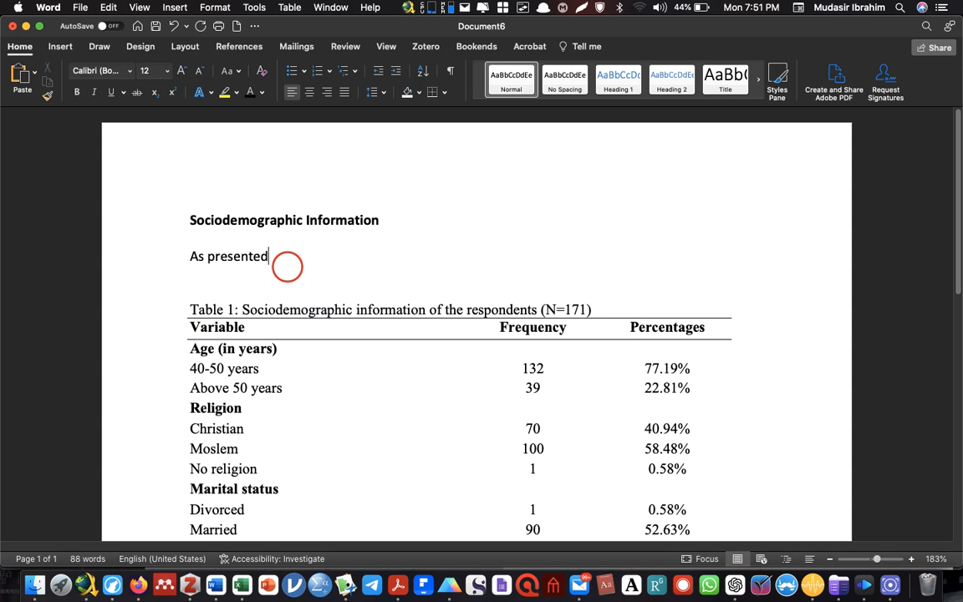
pyautogui.write(' in Table,')
pyautogui.press('BackSpace')
pyautogui.write('1')
pyautogui.press('BackSpace')
pyautogui.write('1, mor')
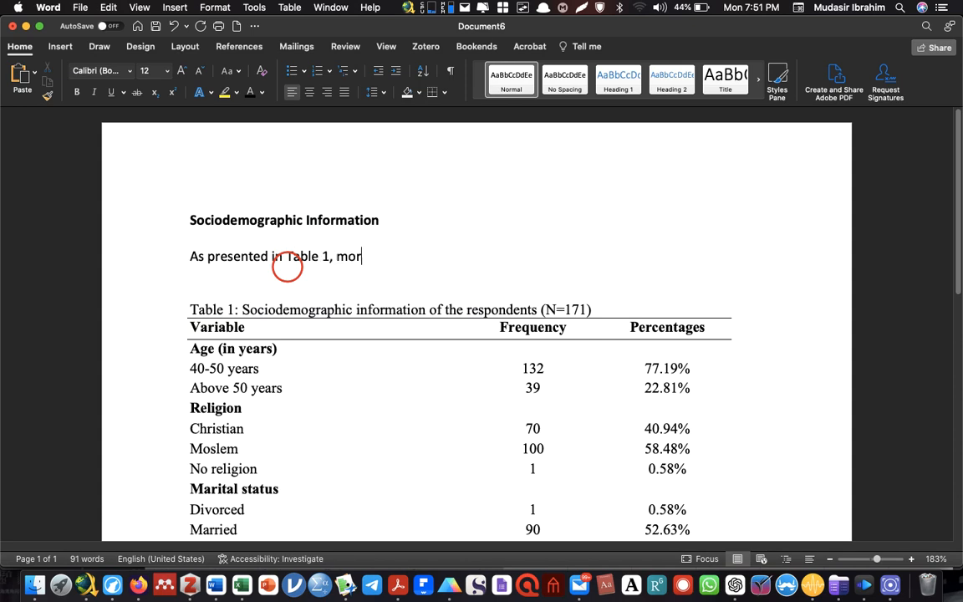
pyautogui.write('e than half of')
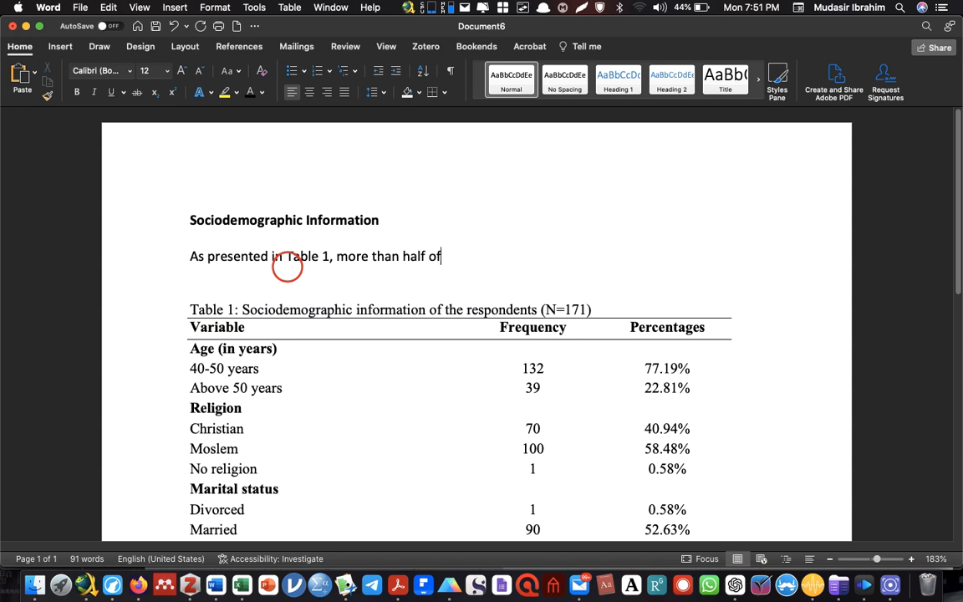
pyautogui.write(' the respo')
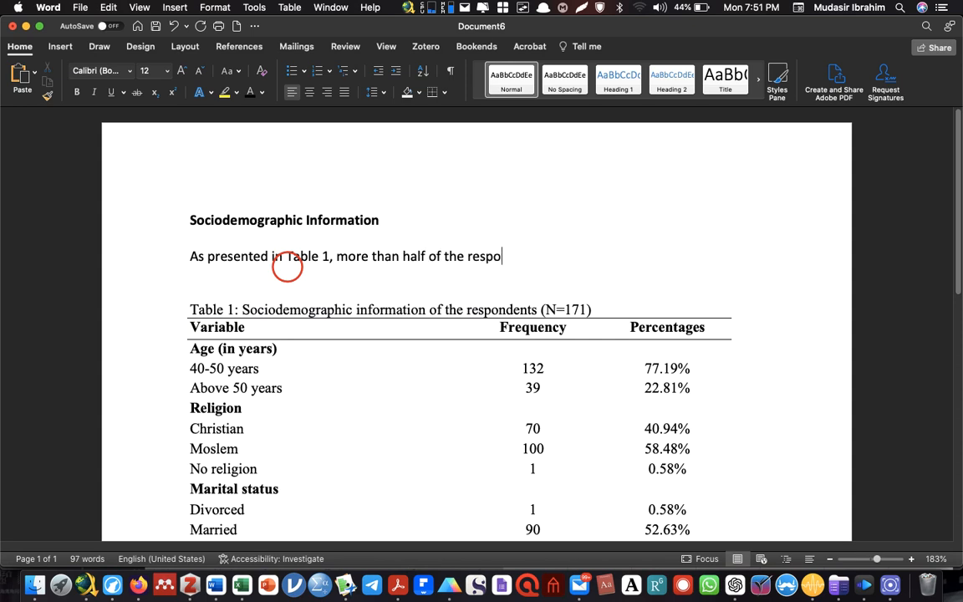
pyautogui.write('ndents (')
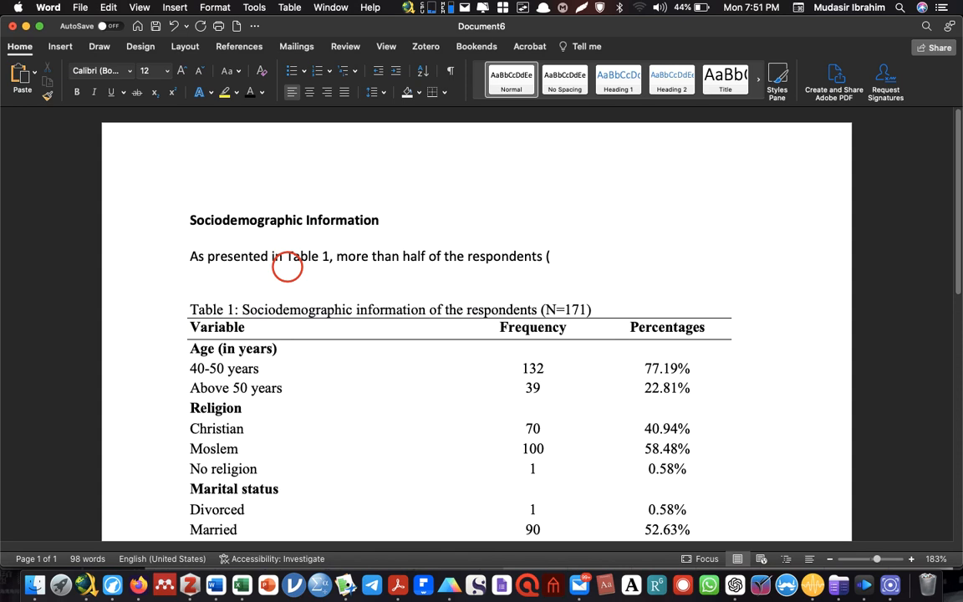
pyautogui.write('77.19%) had ')
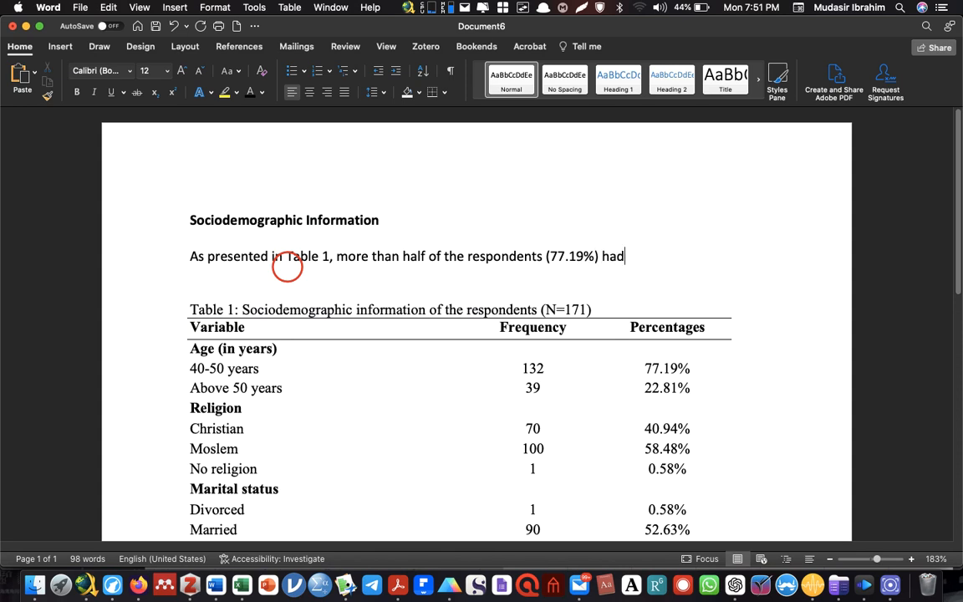
pyautogui.write('goo')
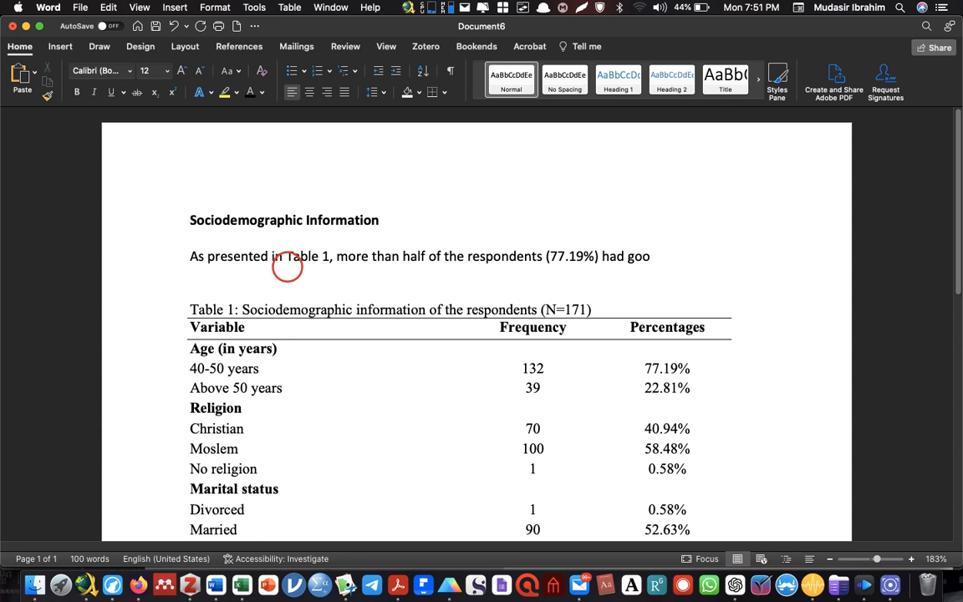
# Continue the paragraph with "more than half of the respondents (77.19%)"
pyautogui.press('BackSpace')
pyautogui.press('BackSpace')
pyautogui.press('BackSpace')
pyautogui.press('BackSpace')
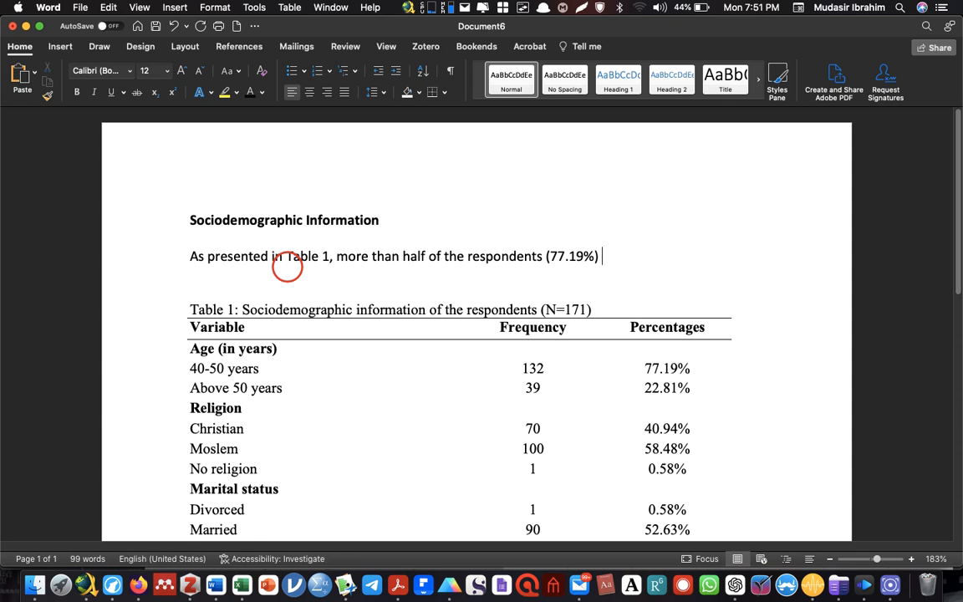
# Extend the sentence with "were between 40 to 50 years," followed by a row of dots as a placeholder
pyautogui.write('were between ')
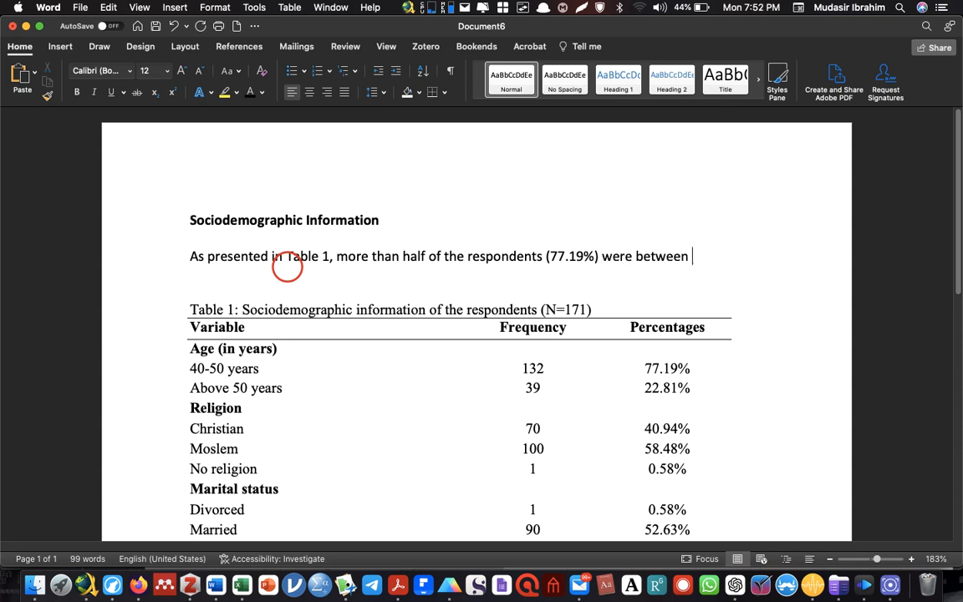
pyautogui.write('40 to 50')
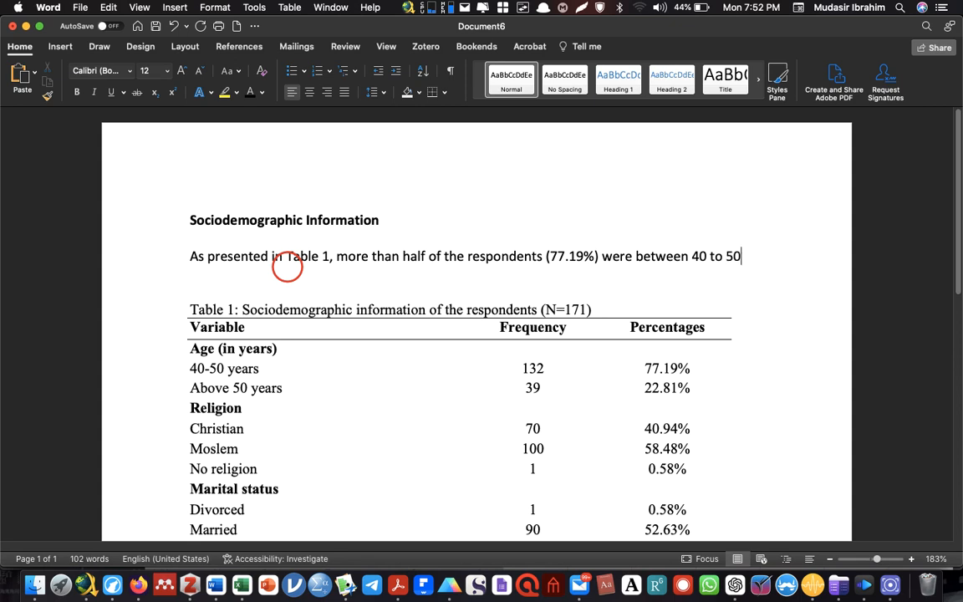
pyautogui.write(' years')
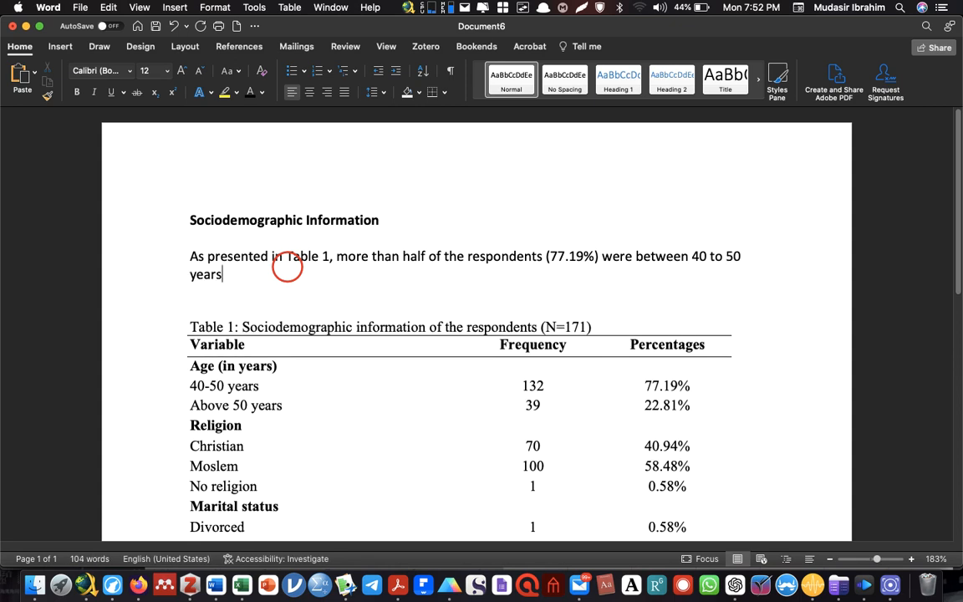
pyautogui.write(', ......................')
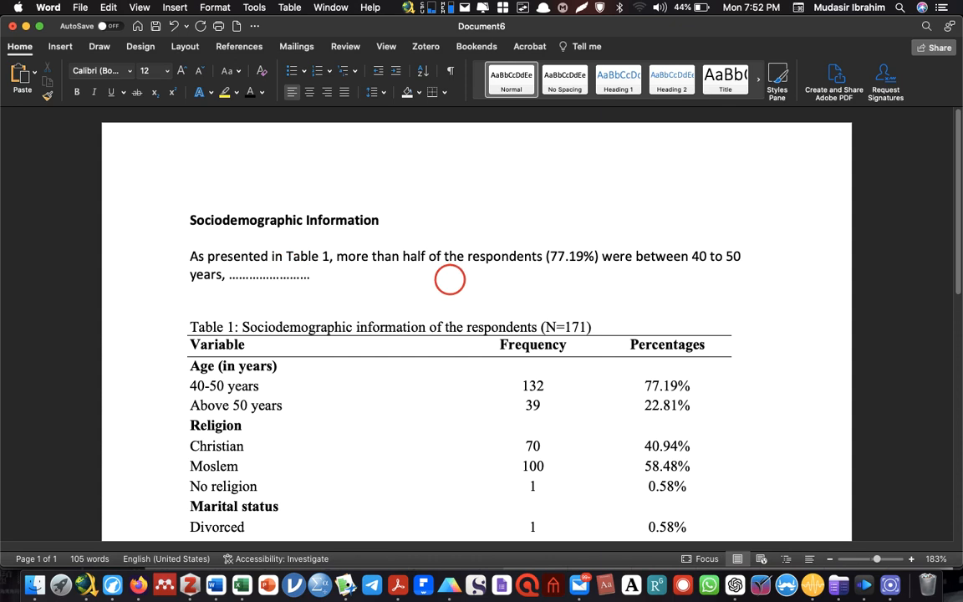
pyautogui.click(891, 585)
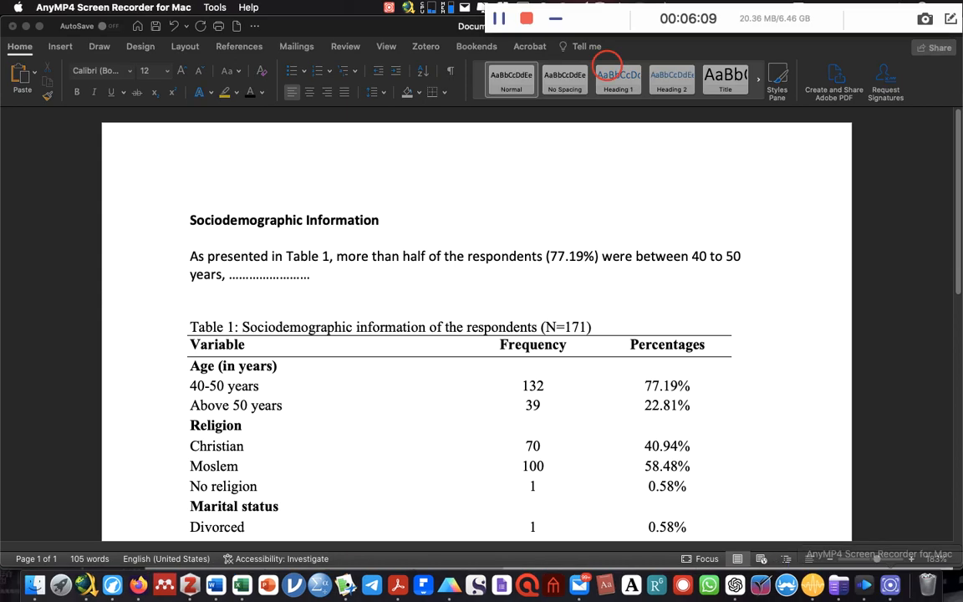